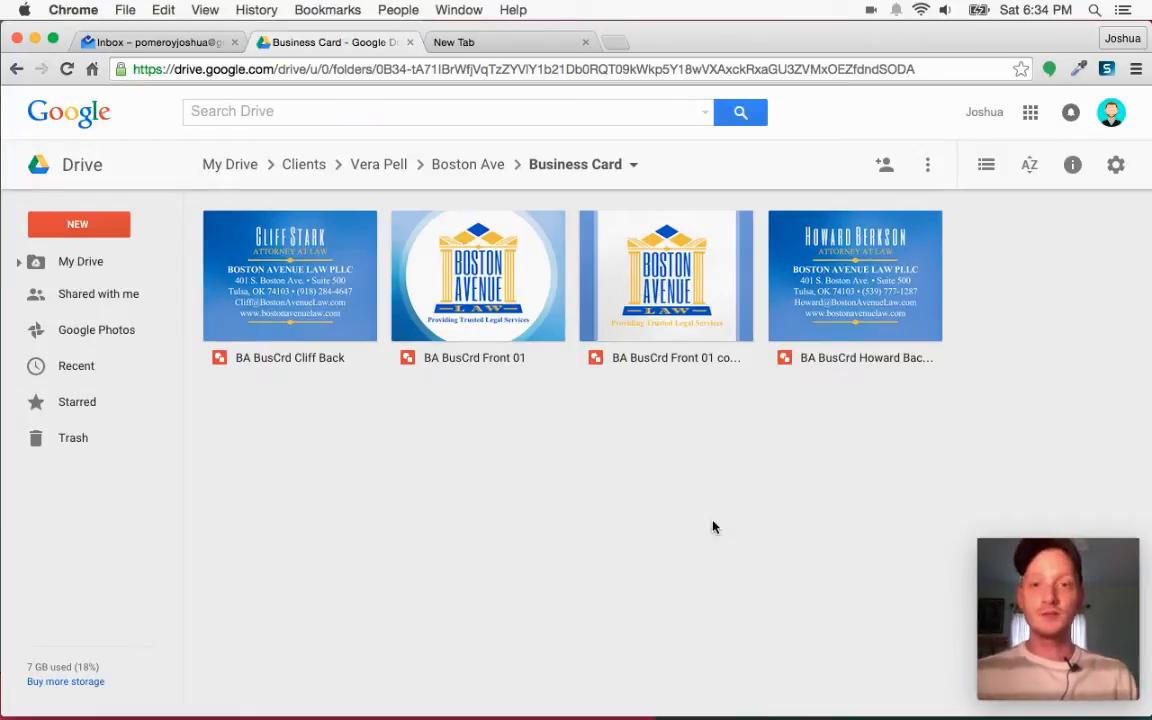
- Review the business card order email with the law clerk's details, then return to the Business Card folder
left_click(510, 366)
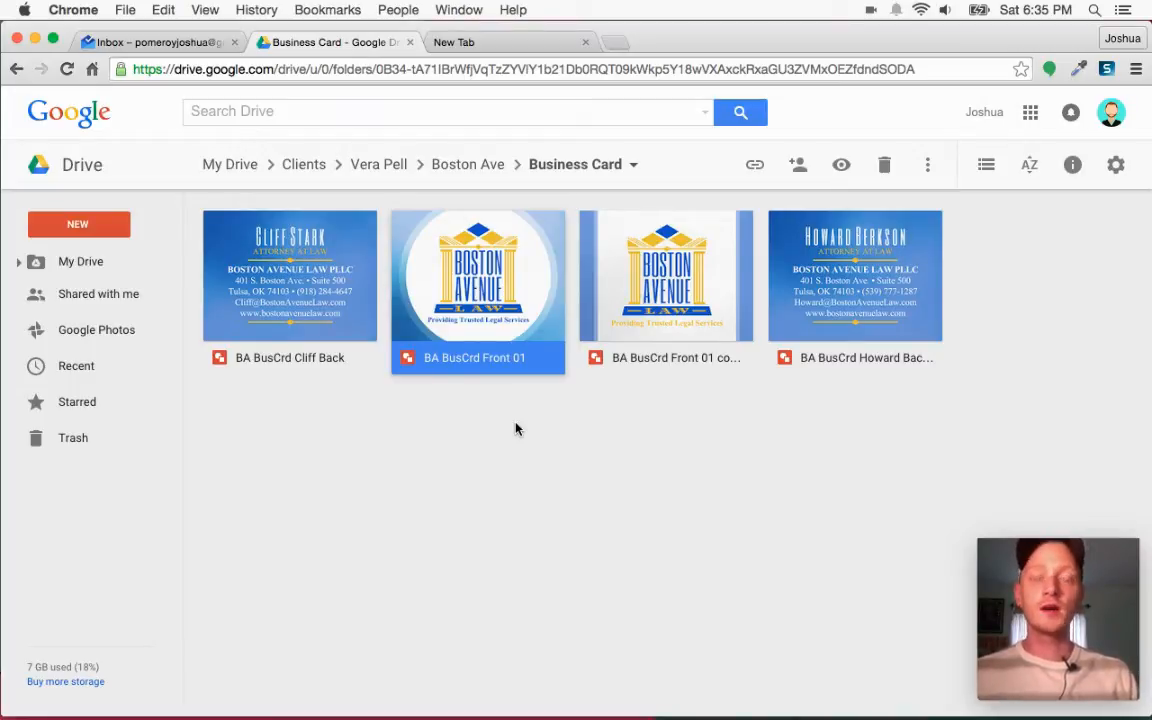
left_click(157, 47)
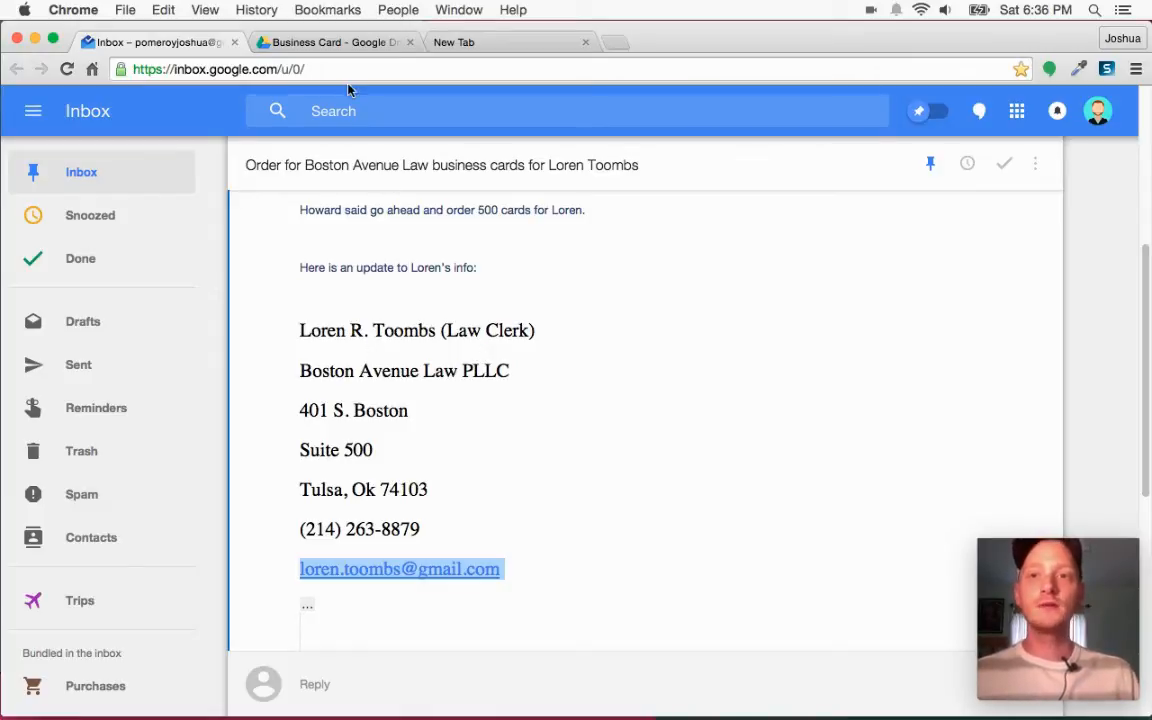
left_click(340, 43)
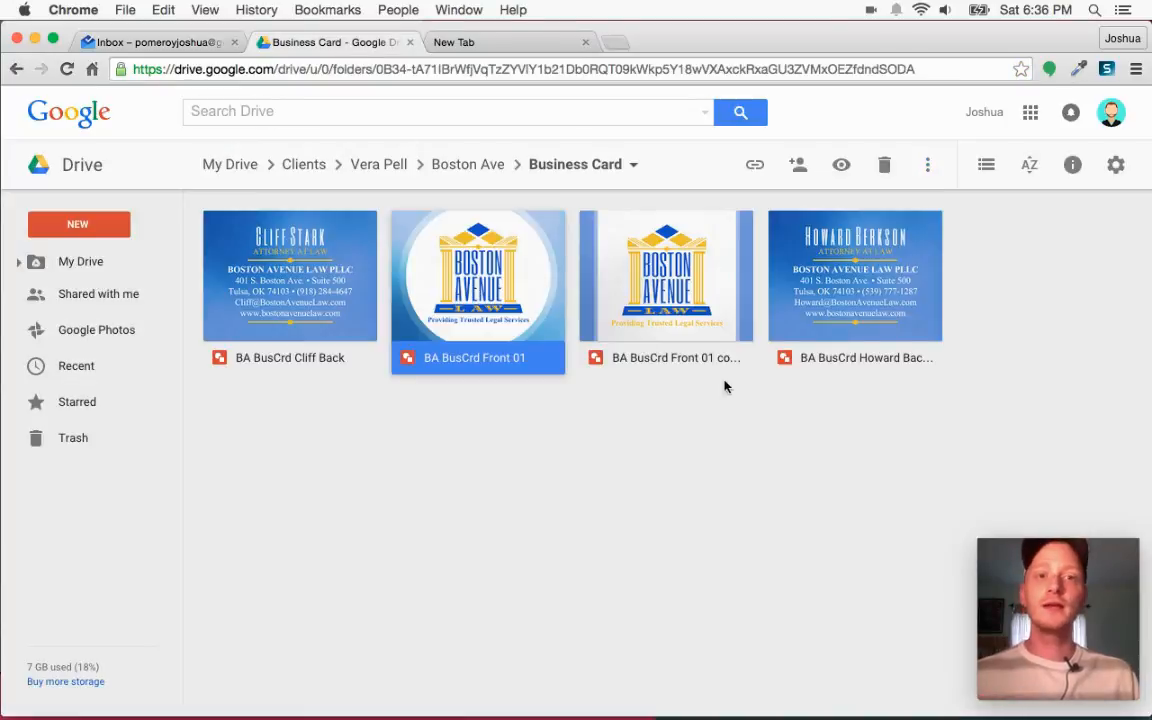
- Duplicate the last card-back drawing in the Business Card folder, open the copy and close the empty browser tab
left_click(838, 346)
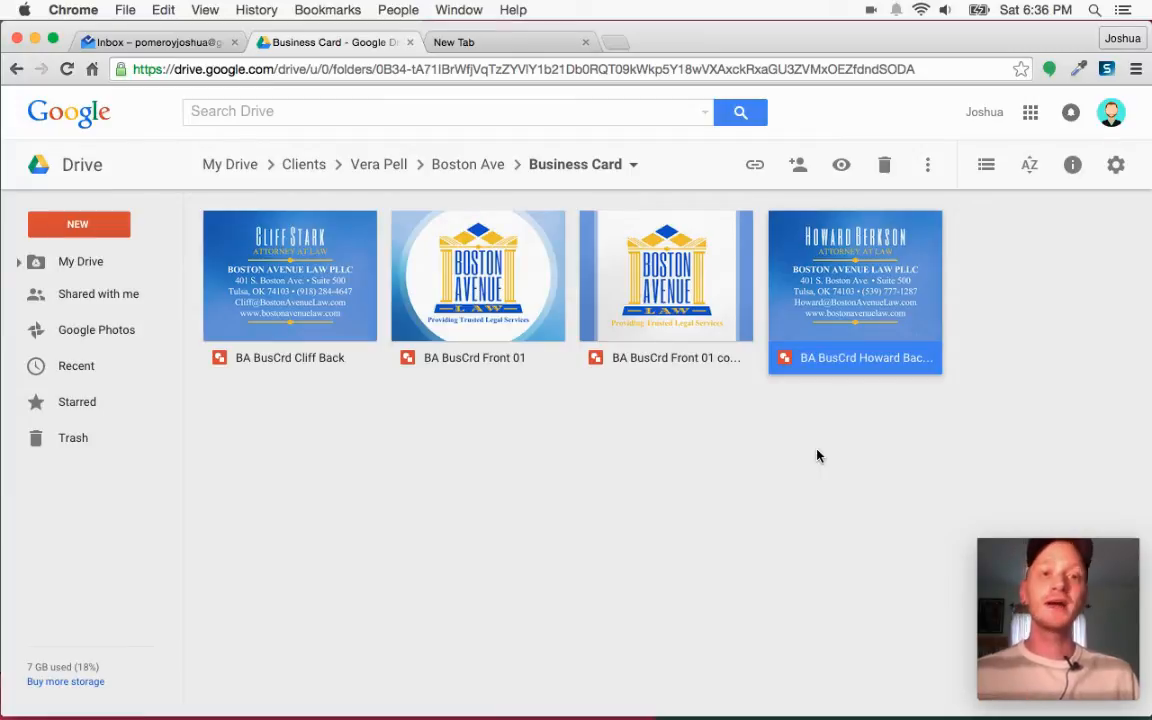
right_click(905, 328)
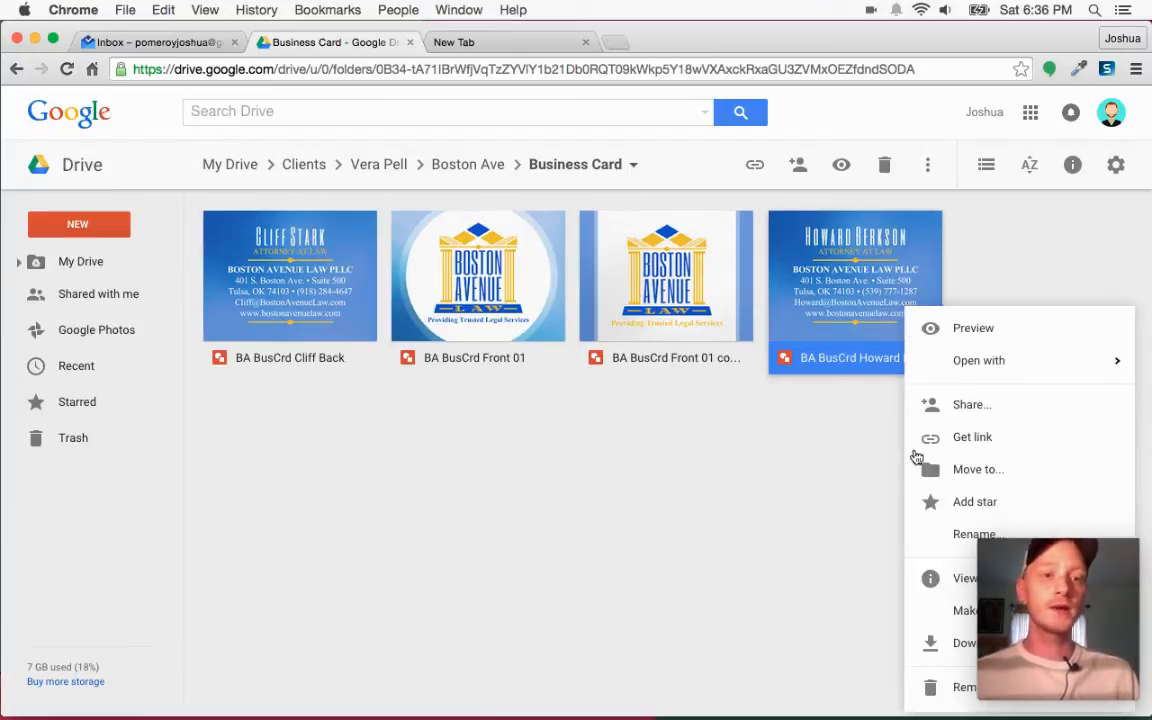
left_click_drag(1067, 663, 332, 626)
right_click(878, 304)
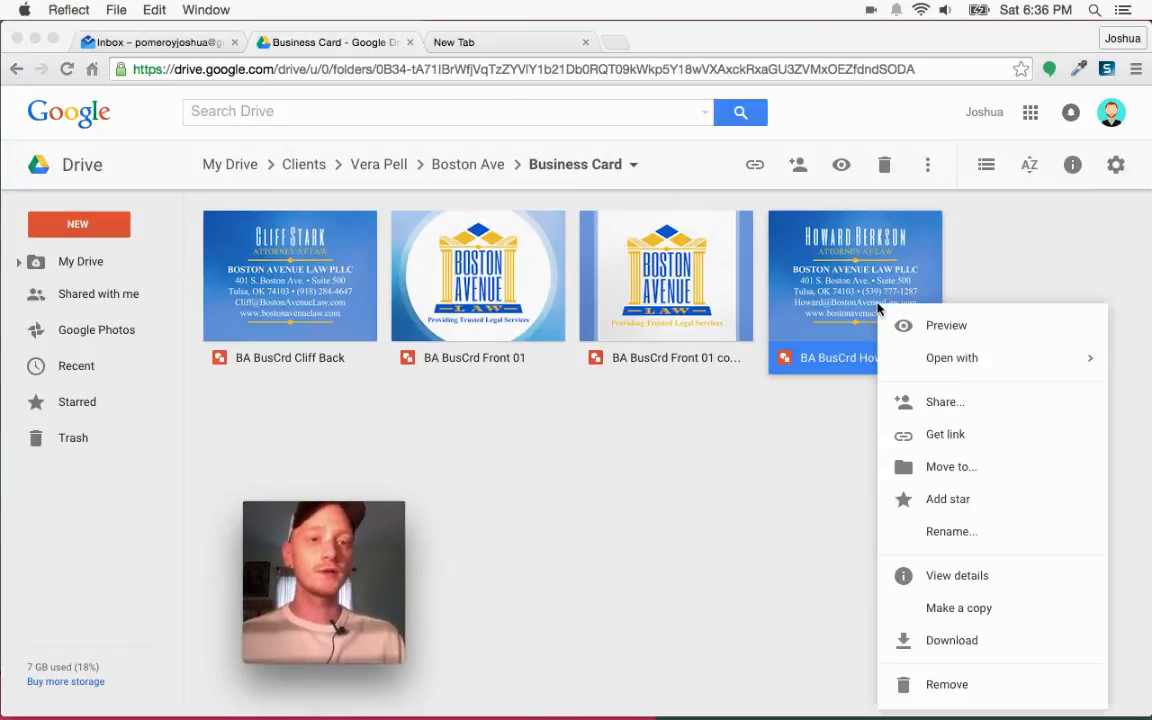
left_click(977, 615)
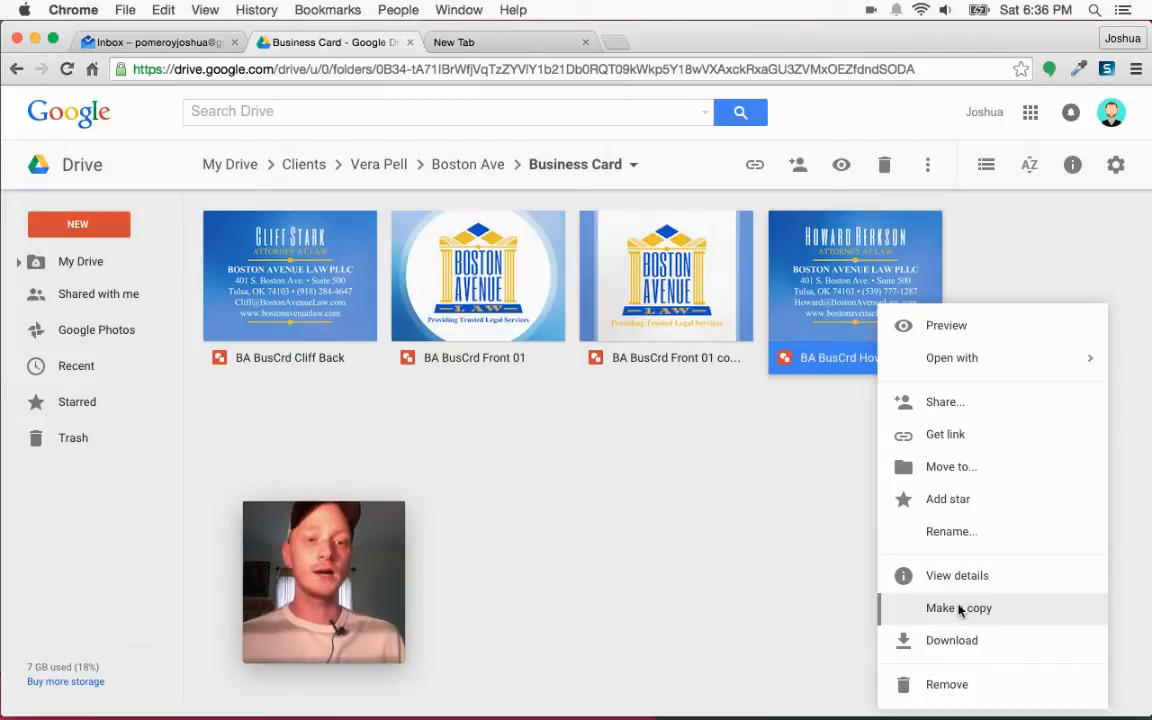
left_click(965, 611)
left_click_drag(302, 539, 1062, 638)
left_click(835, 506)
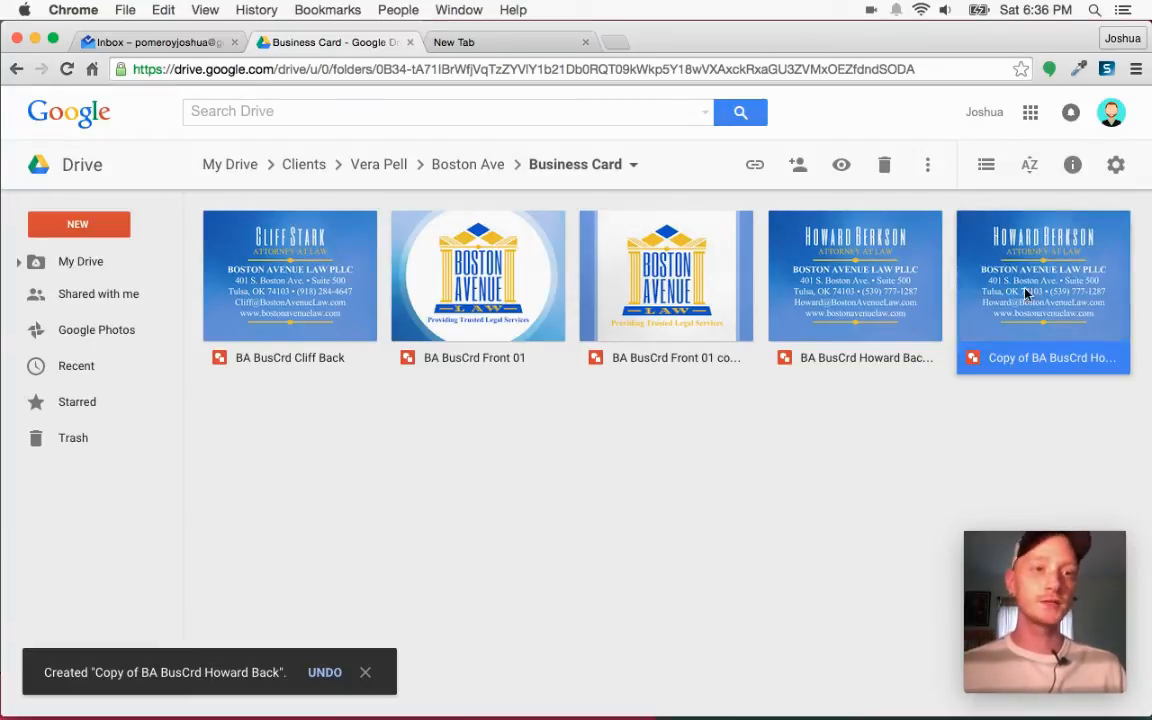
double_click(1010, 320)
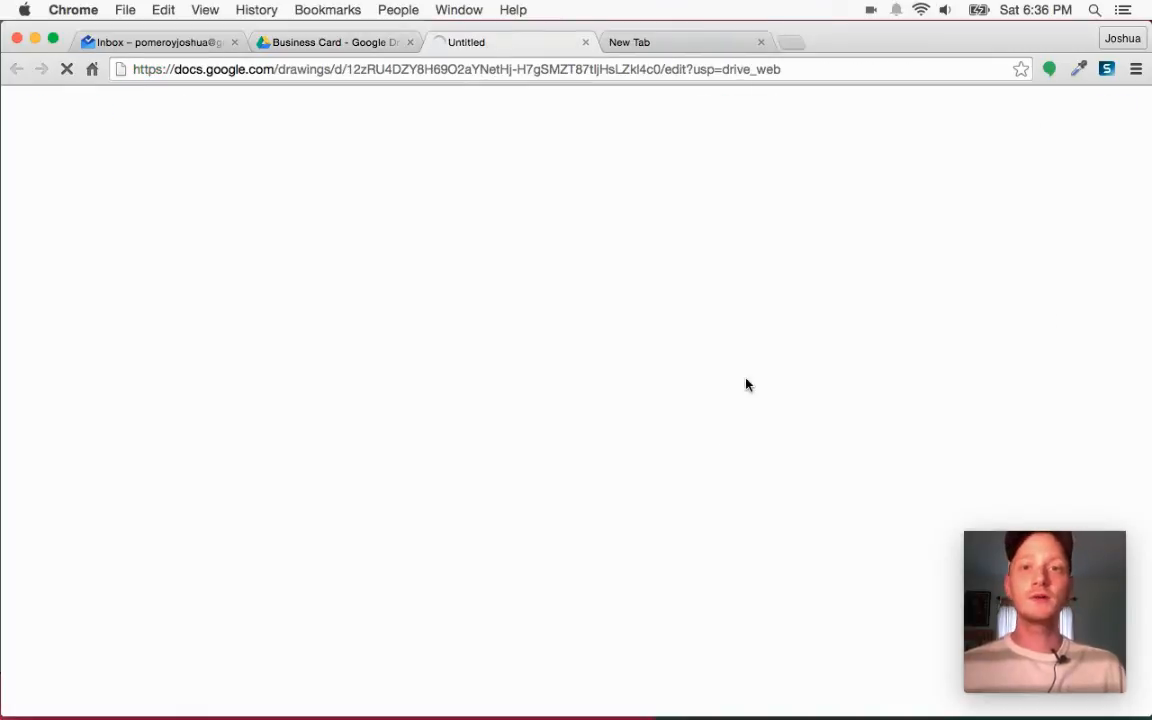
left_click(760, 42)
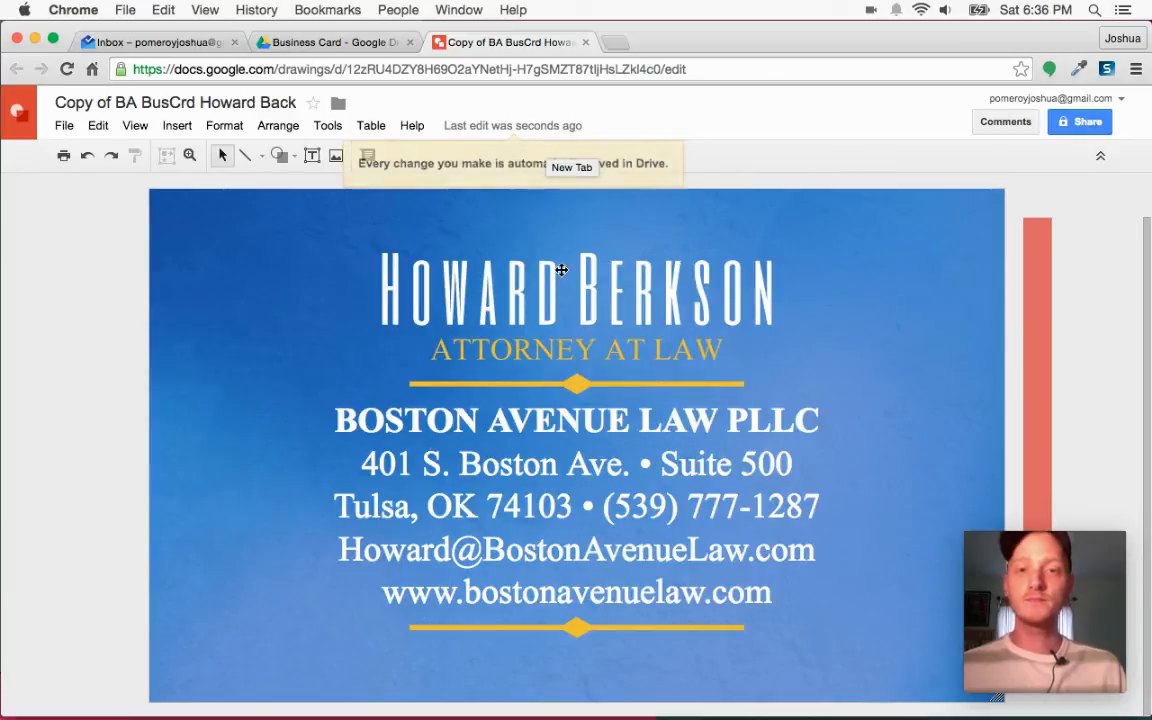
- Remove "Copy of" from the drawing's name, replace the first name with the law clerk's, and copy the clerk's full name from the order email
left_click(90, 108)
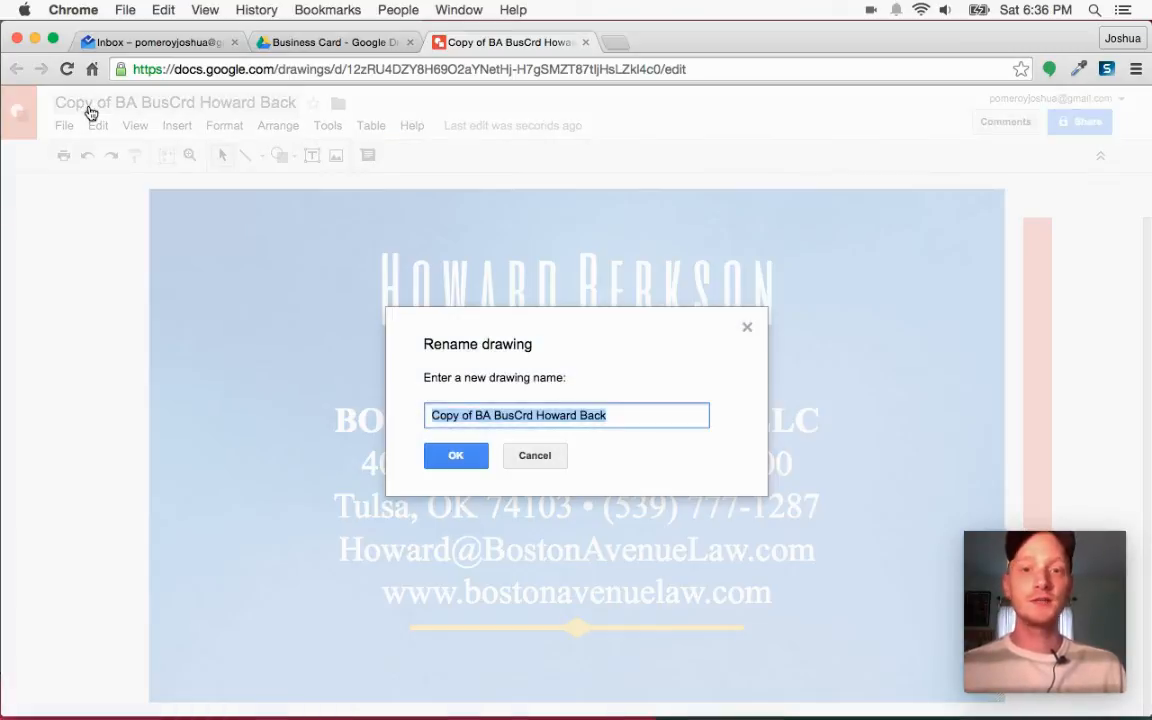
left_click(511, 414)
left_click_drag(476, 417, 429, 415)
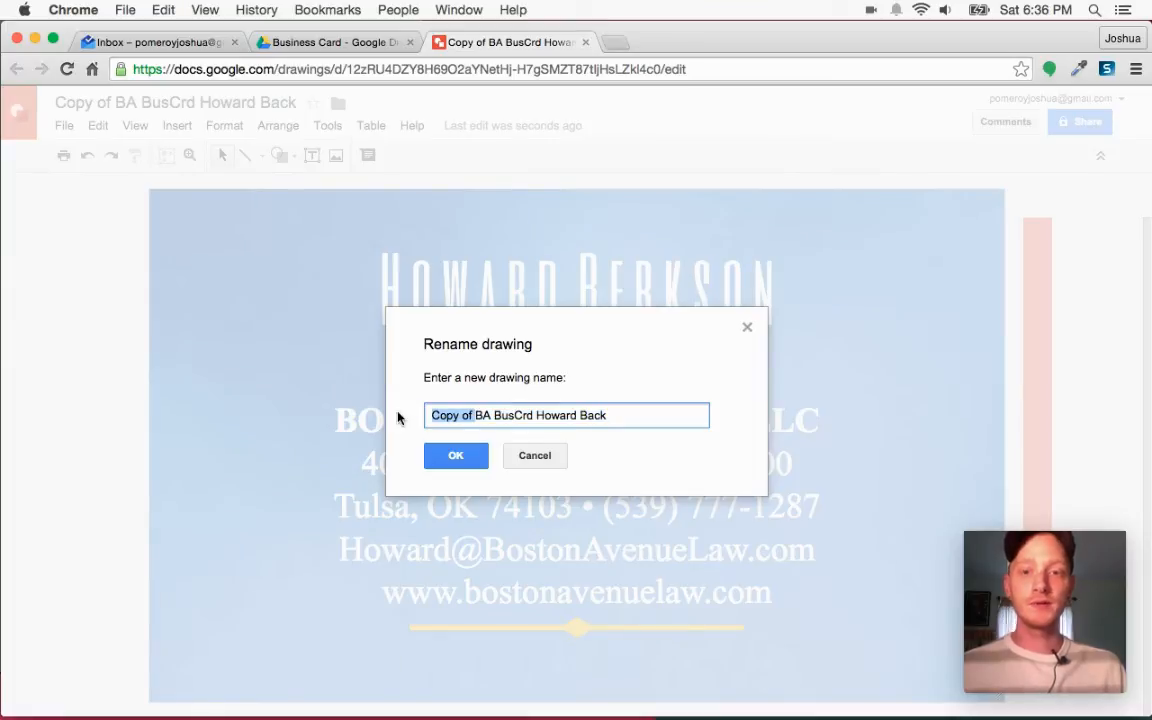
key("BackSpace")
double_click(515, 417)
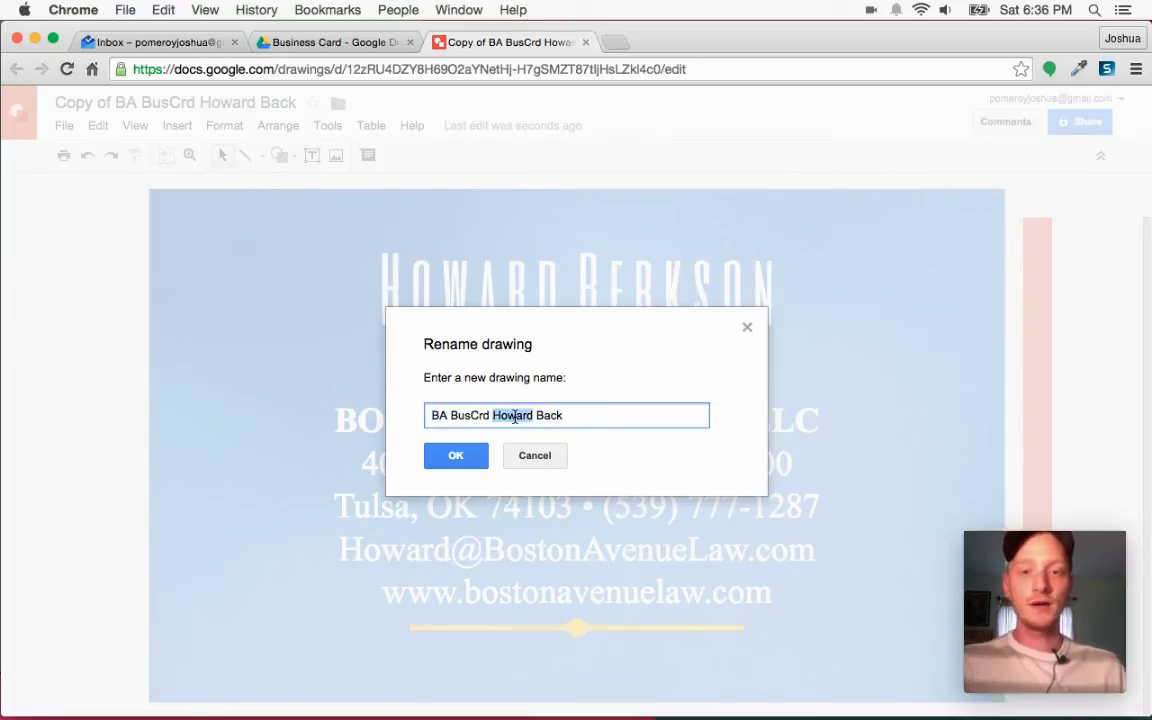
type("Loren")
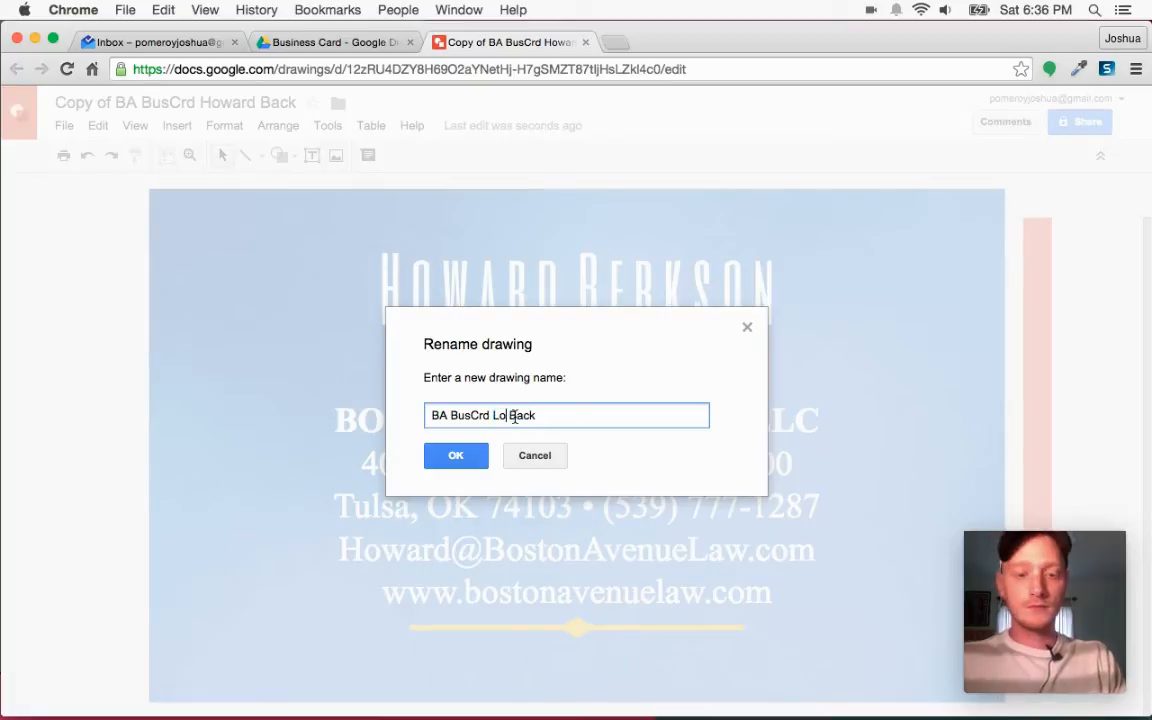
left_click(168, 44)
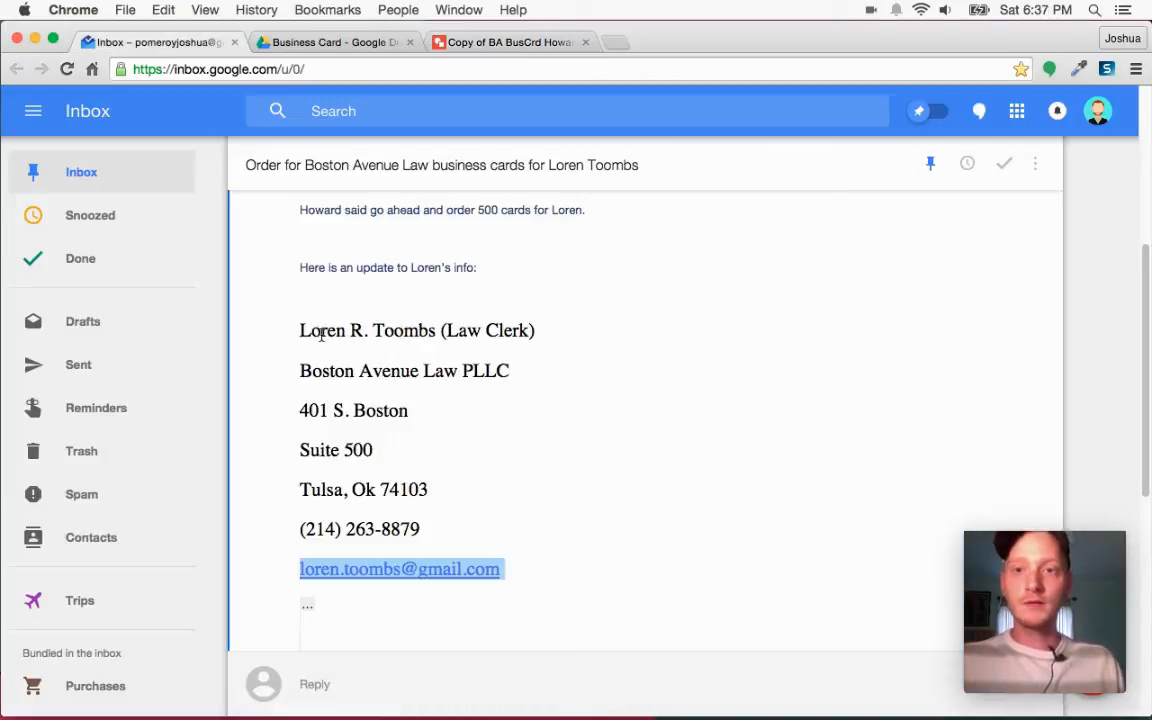
left_click_drag(300, 330, 437, 330)
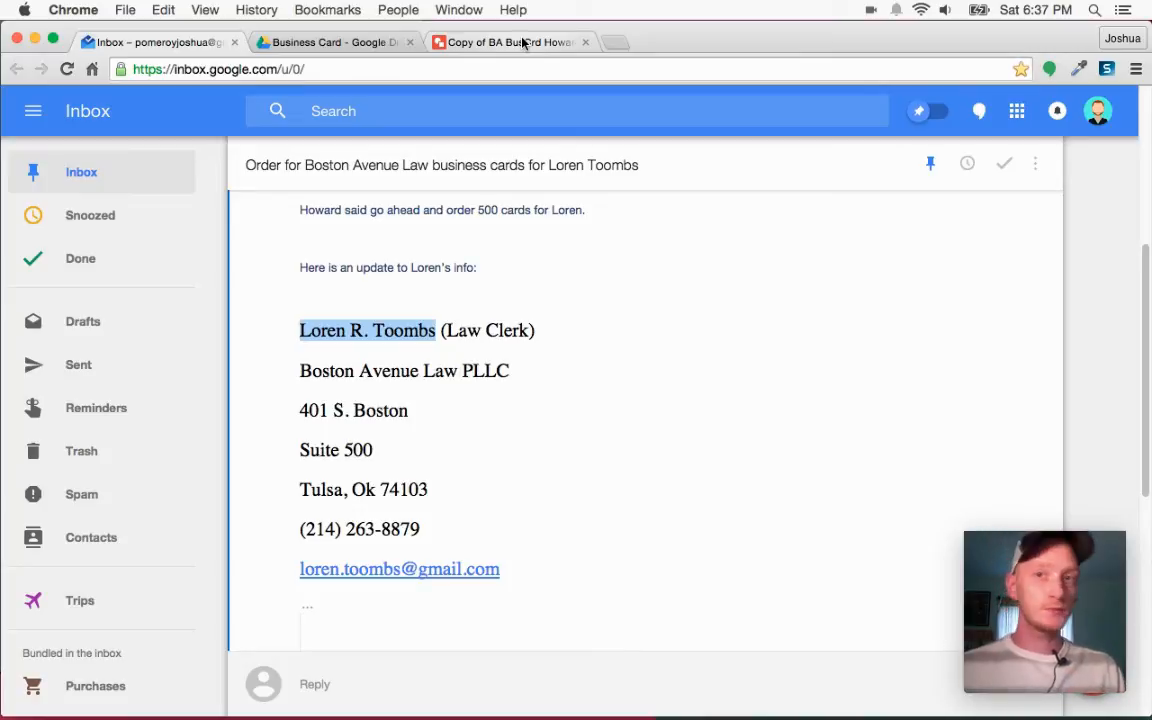
left_click(522, 42)
left_click(457, 458)
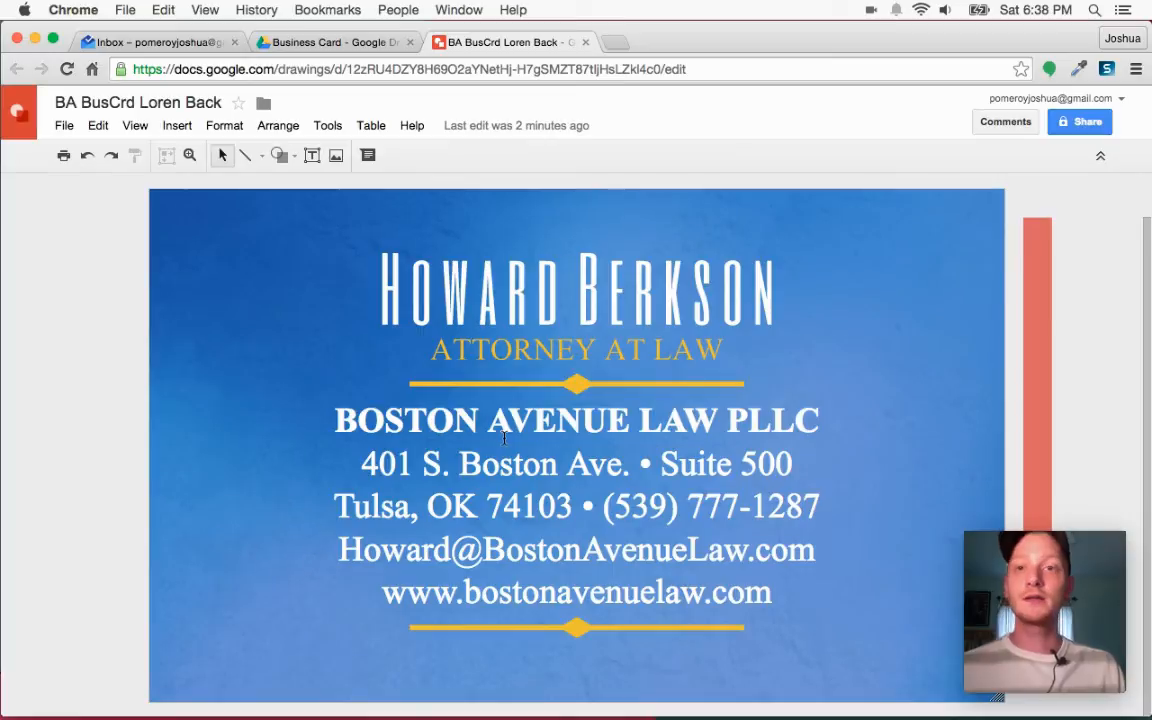
- Replace the attorney's name on the card with the law clerk's full name, add spaces between its letters, and centre it on the card
left_click(162, 42)
left_click(507, 42)
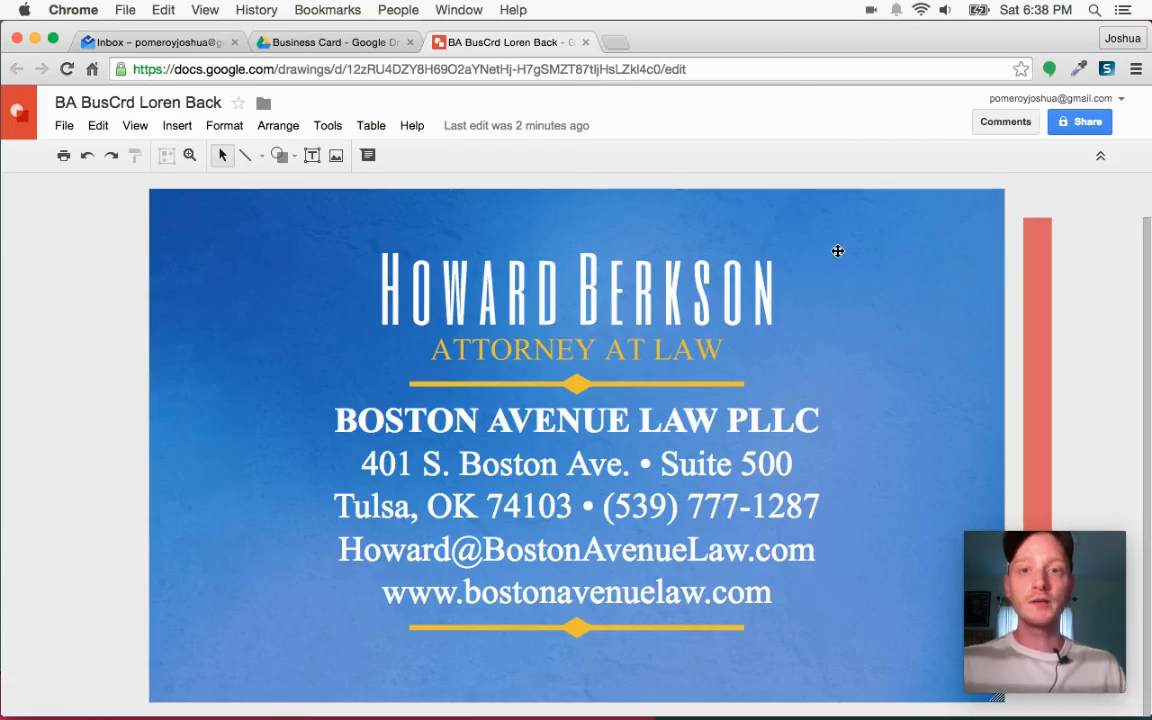
left_click(549, 302)
double_click(549, 302)
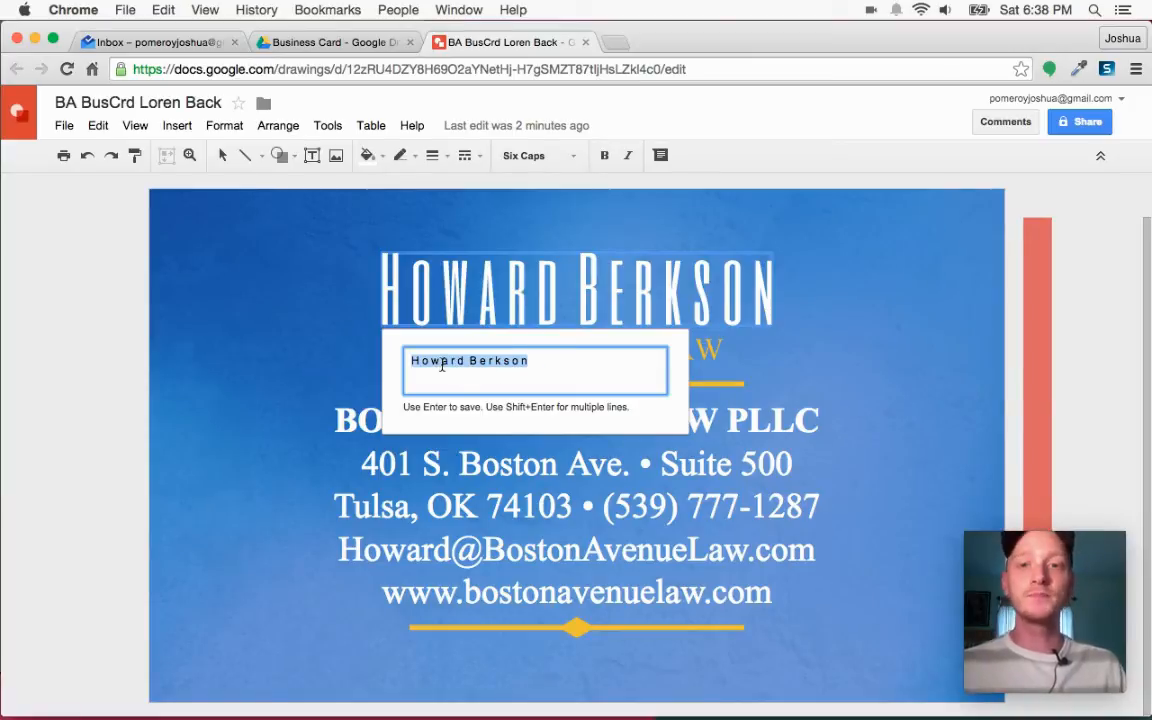
key("super+v")
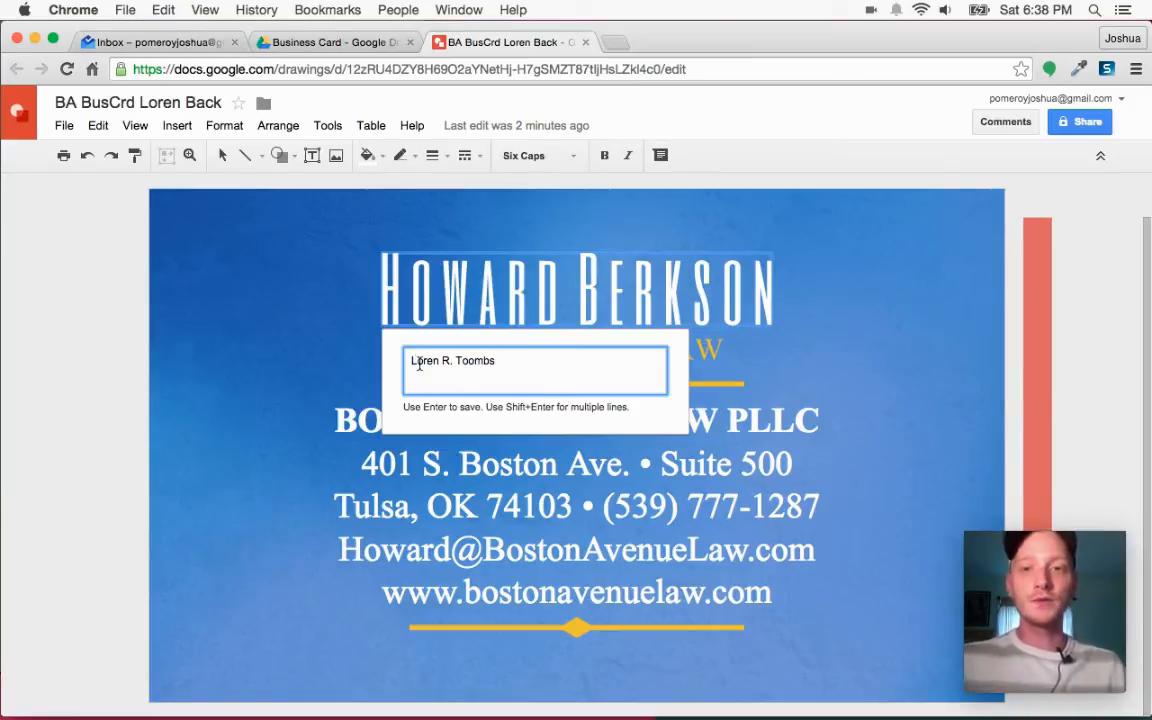
key("Right")
key("Right")
key("Right")
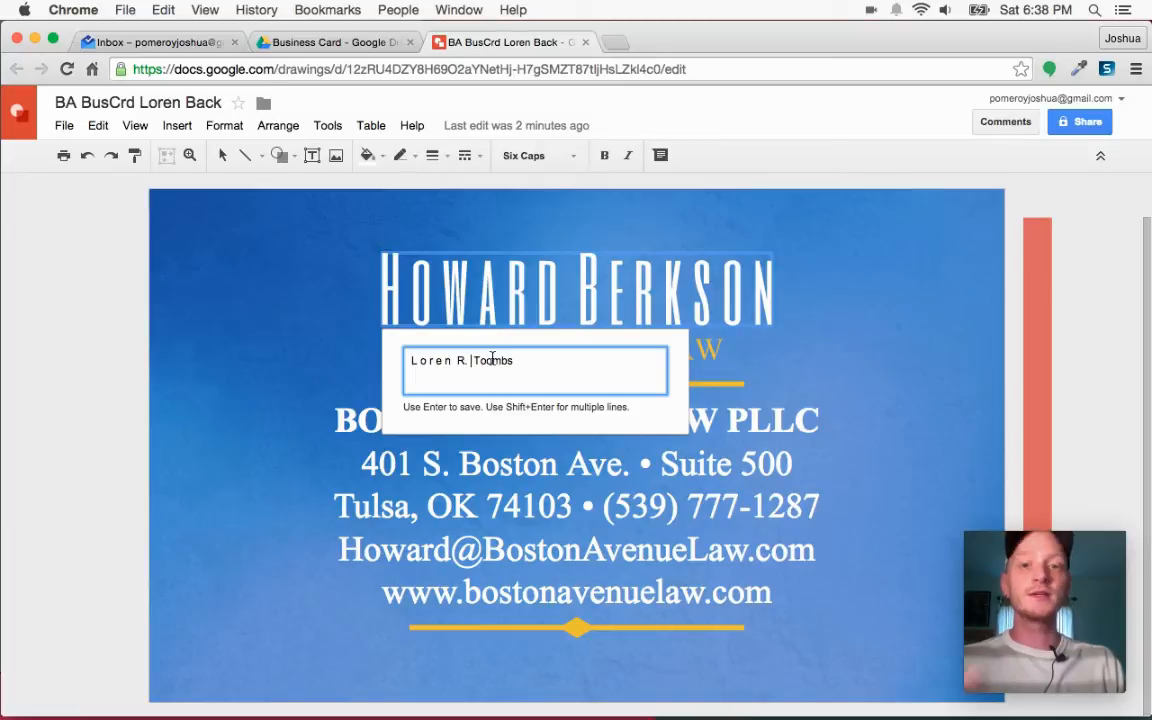
key("Right")
key("Right")
key("Right")
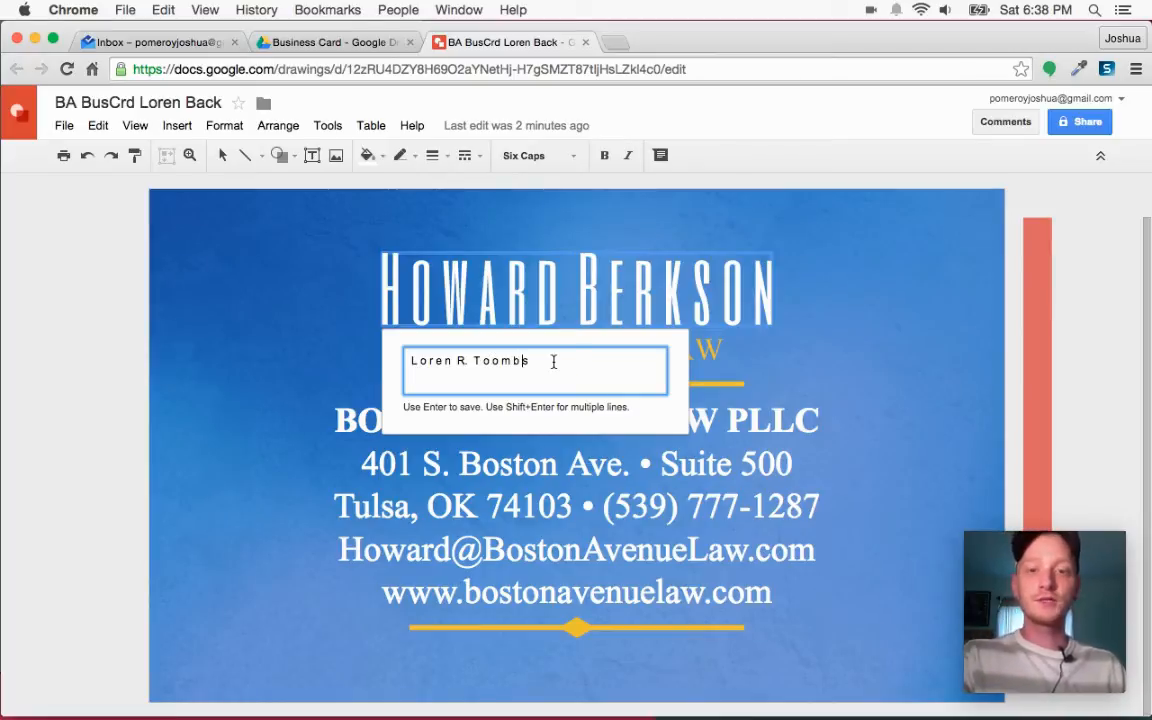
key("Return")
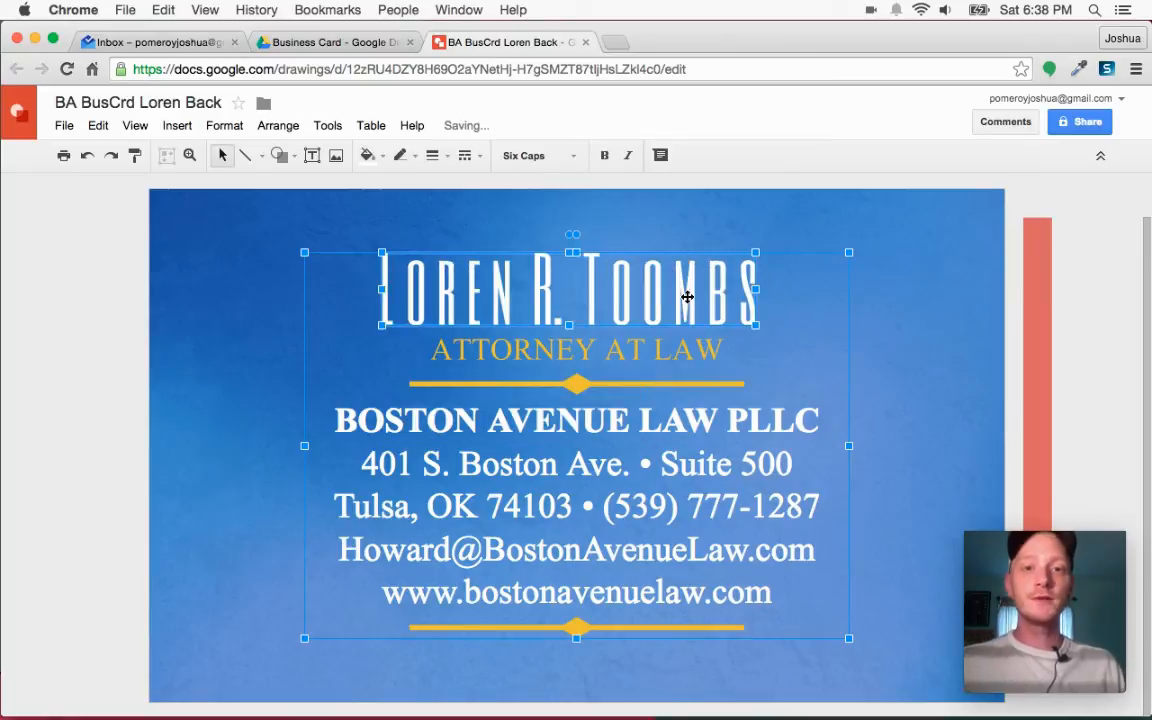
left_click_drag(680, 296, 698, 297)
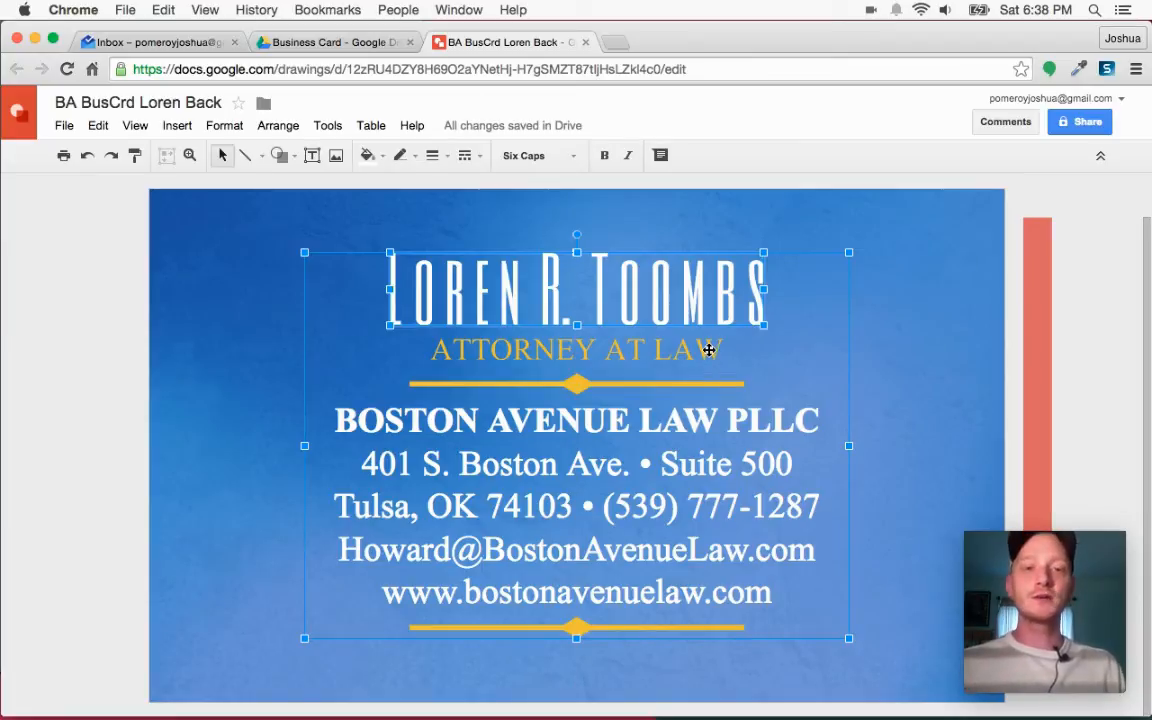
- Replace the "ATTORNEY AT LAW" title with "Law Clerk" copied from the order email, changed to all capitals as "LAW CLERK"
left_click(708, 349)
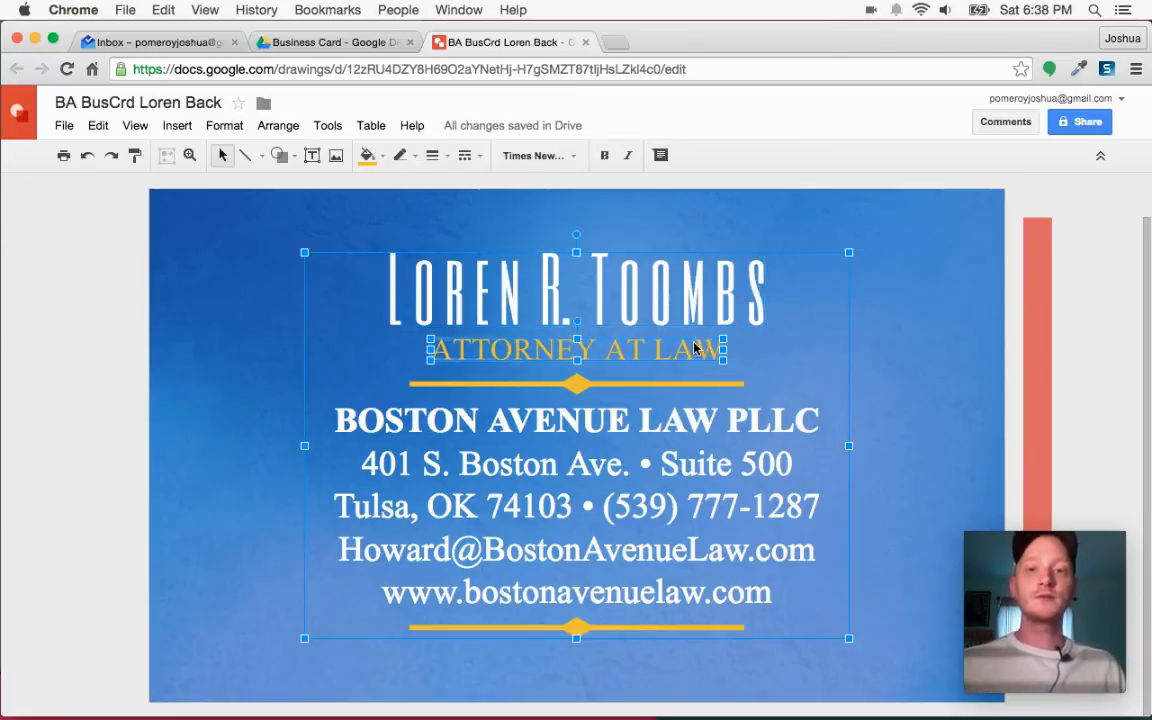
left_click(158, 43)
left_click_drag(447, 331, 525, 334)
key("super+c")
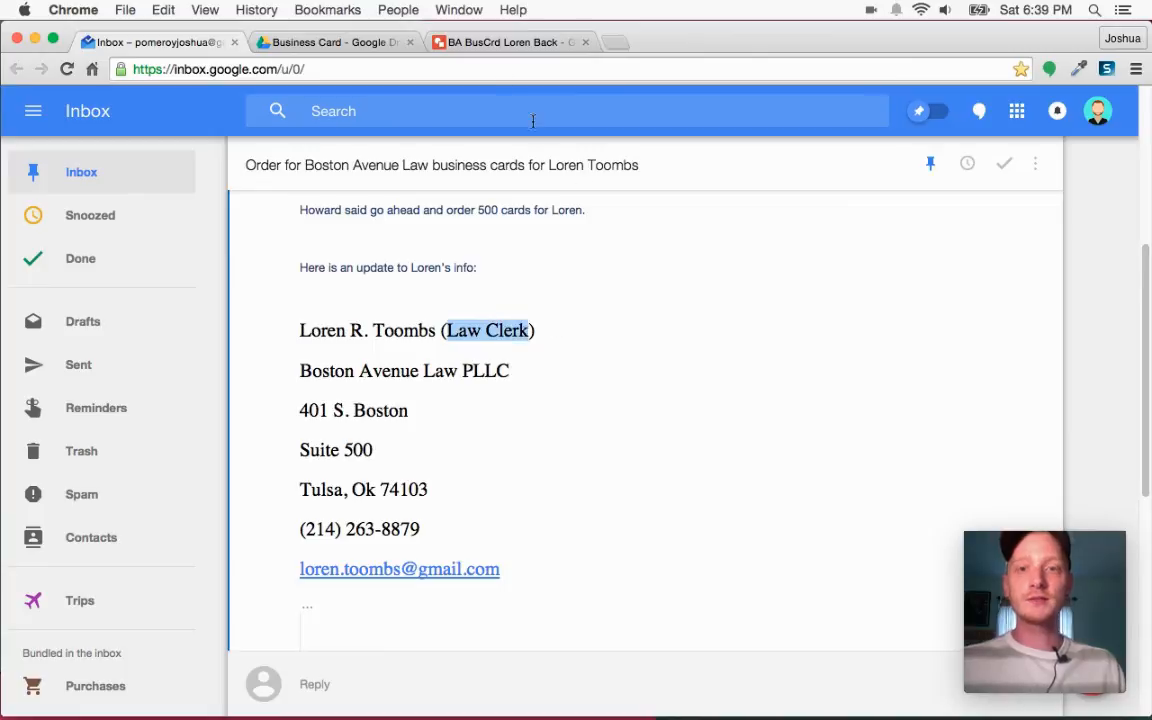
left_click(501, 43)
double_click(633, 352)
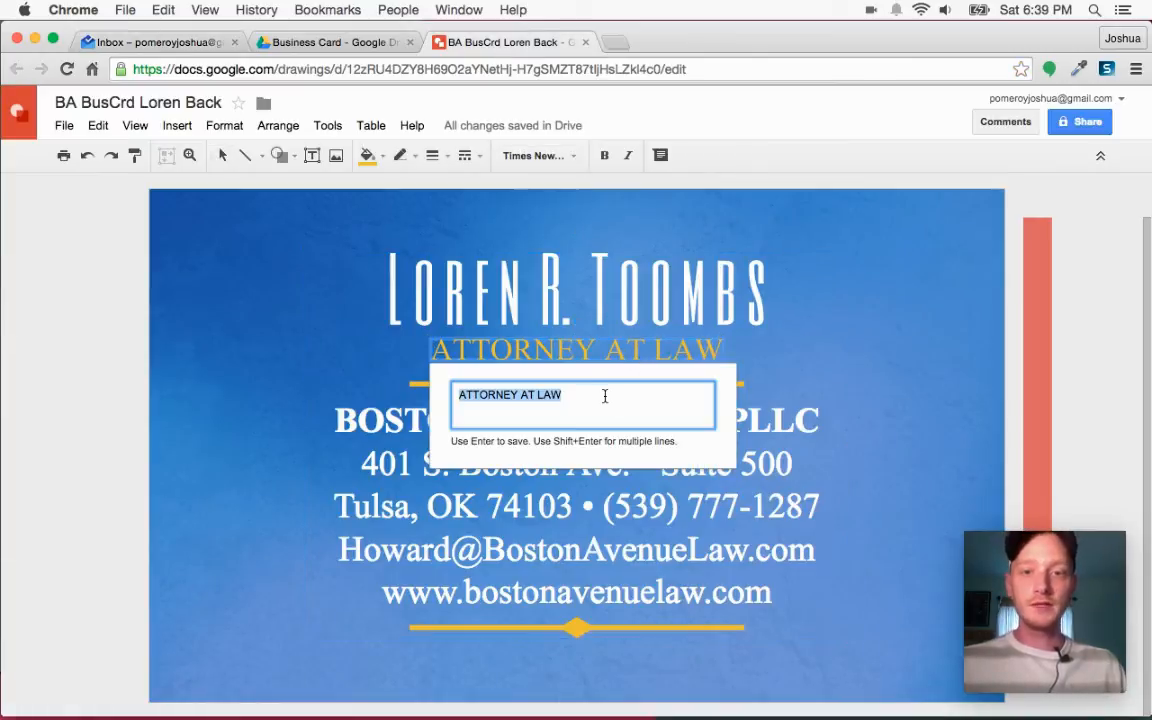
key("super+v")
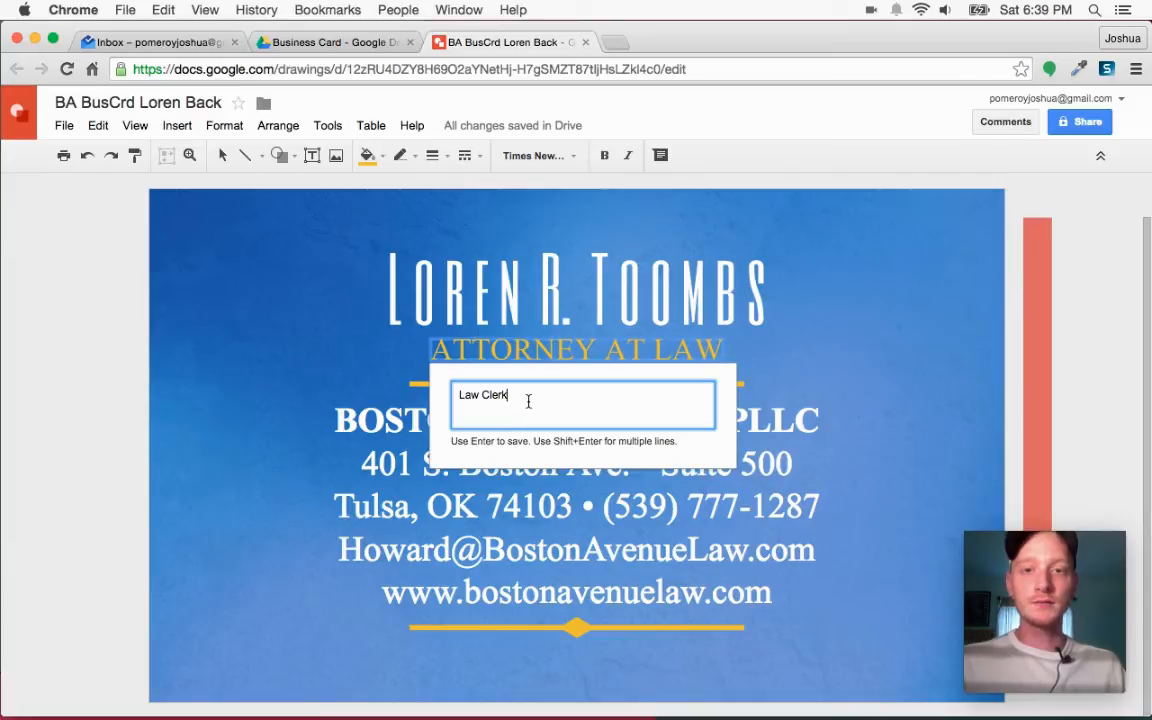
double_click(476, 396)
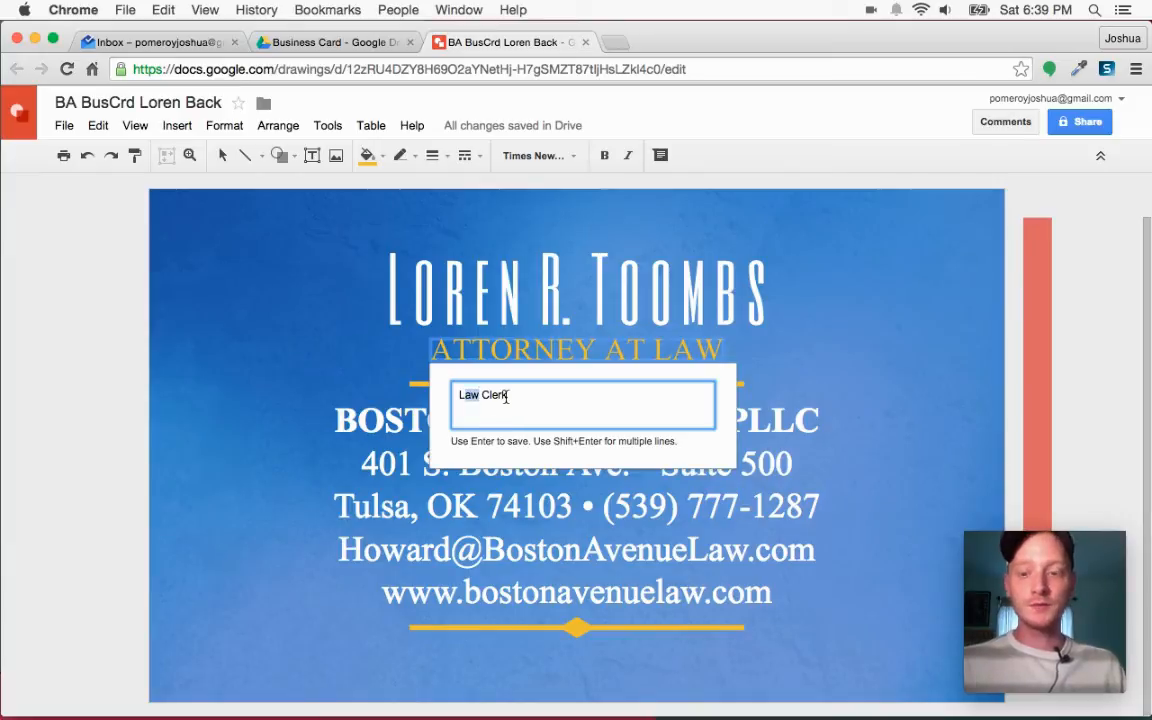
type("LAW")
left_click_drag(489, 396, 550, 400)
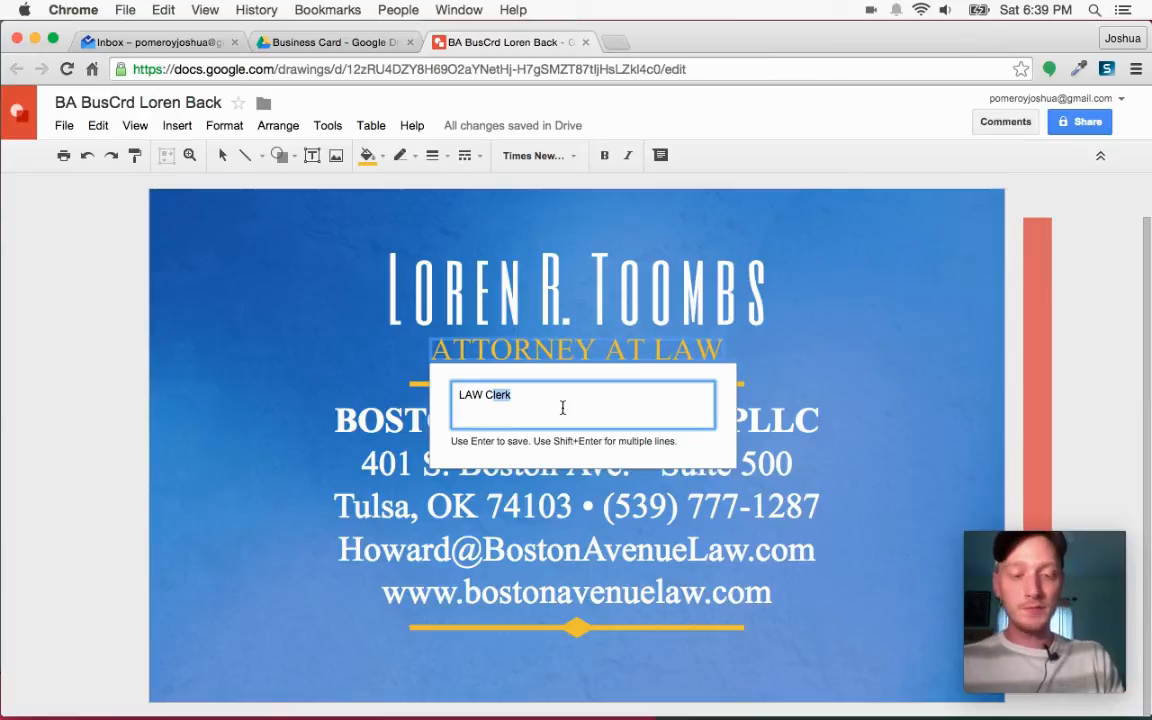
type("LERK")
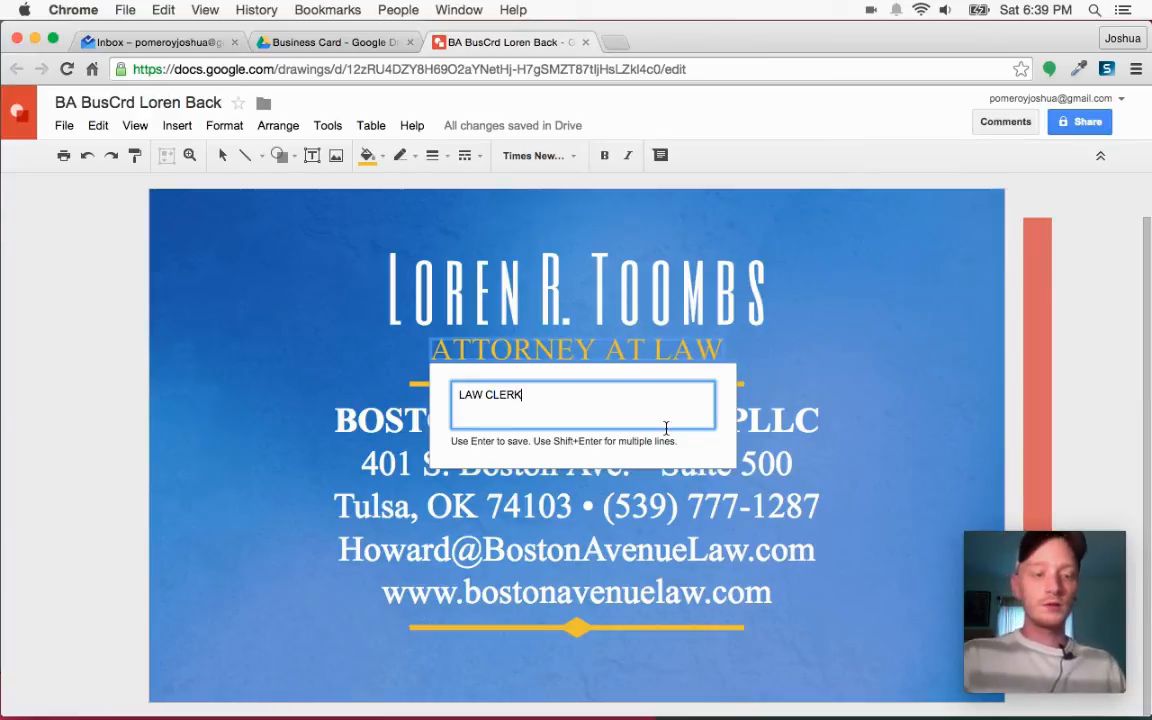
key("Return")
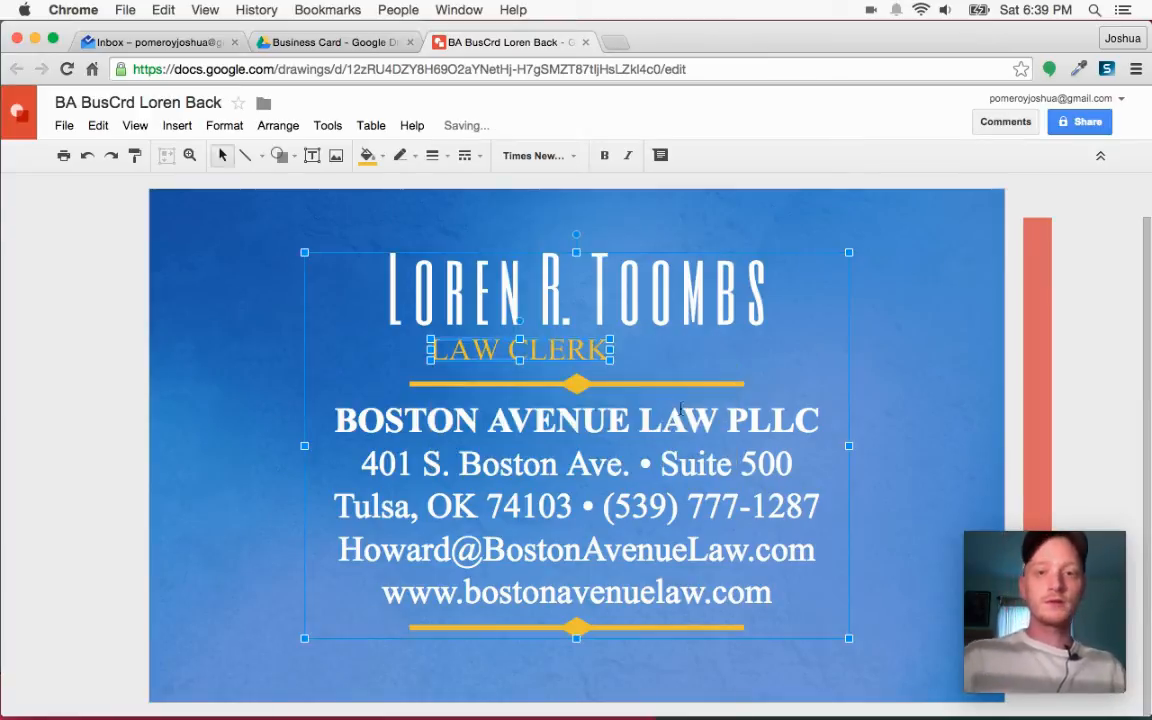
- Centre the "LAW CLERK" title horizontally between the name and the gold divider line
left_click_drag(586, 347, 642, 350)
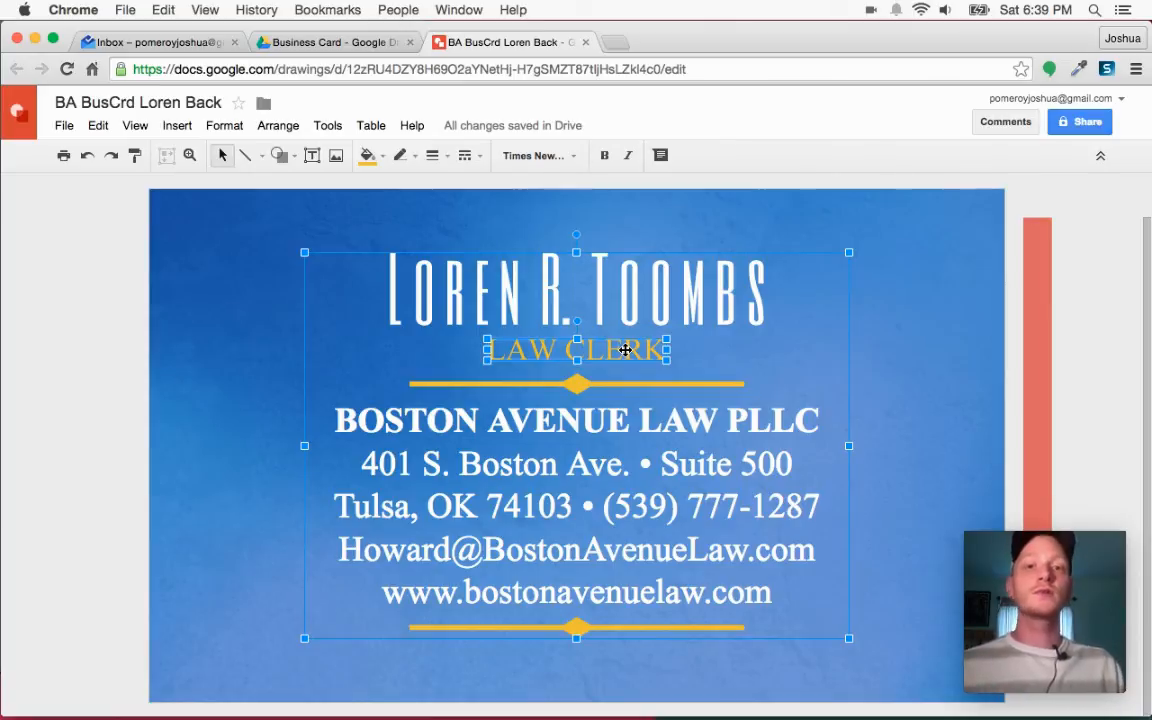
left_click_drag(625, 349, 625, 350)
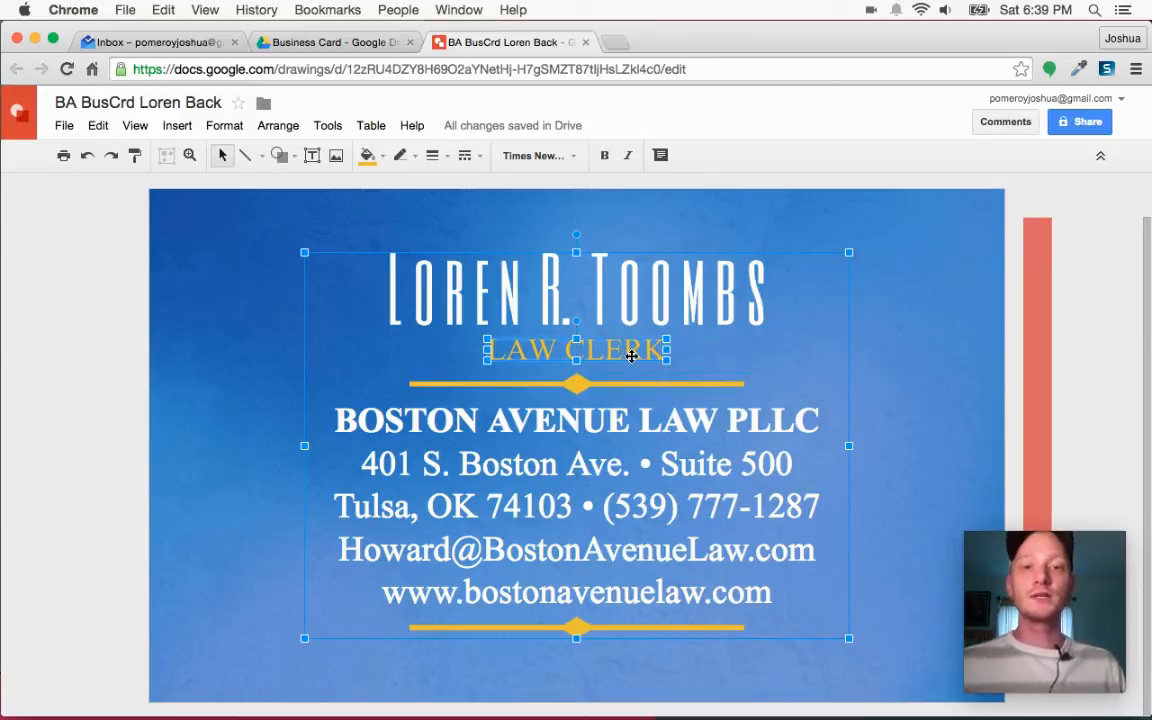
mouse_move(631, 353)
left_mouse_down()
mouse_move(581, 350)
mouse_move(630, 352)
left_mouse_up()
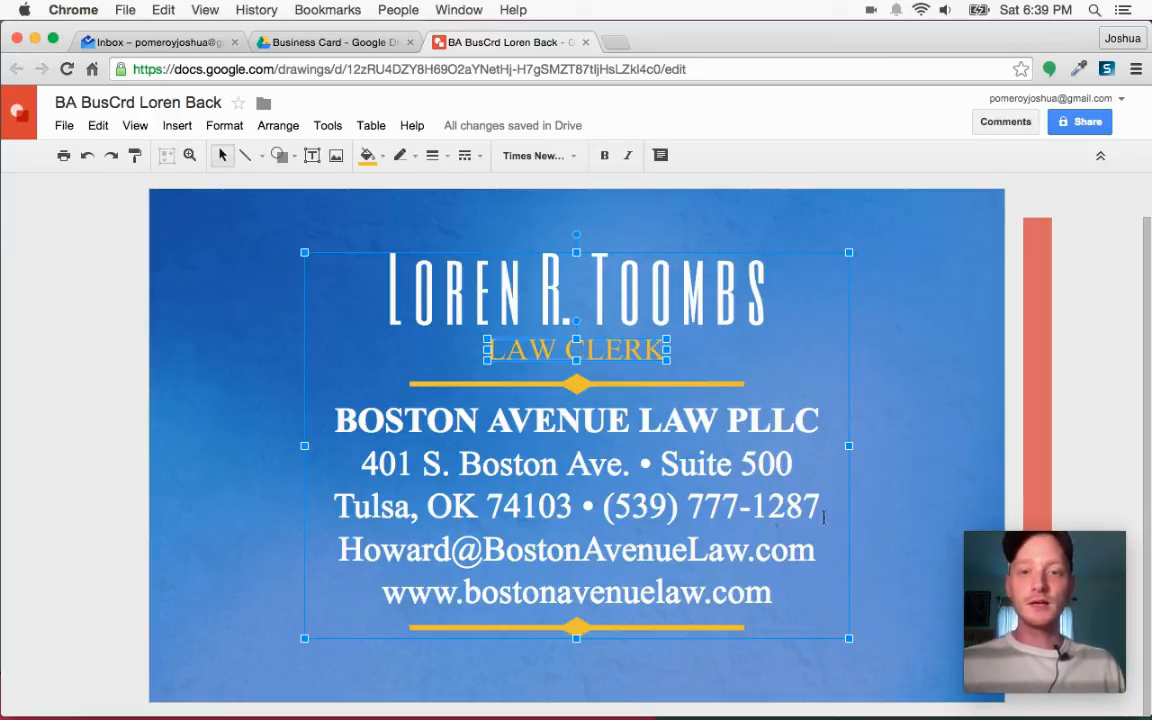
- Replace the phone number on the card with the law clerk's, copied from the order email and pasted without its source formatting
left_click(150, 42)
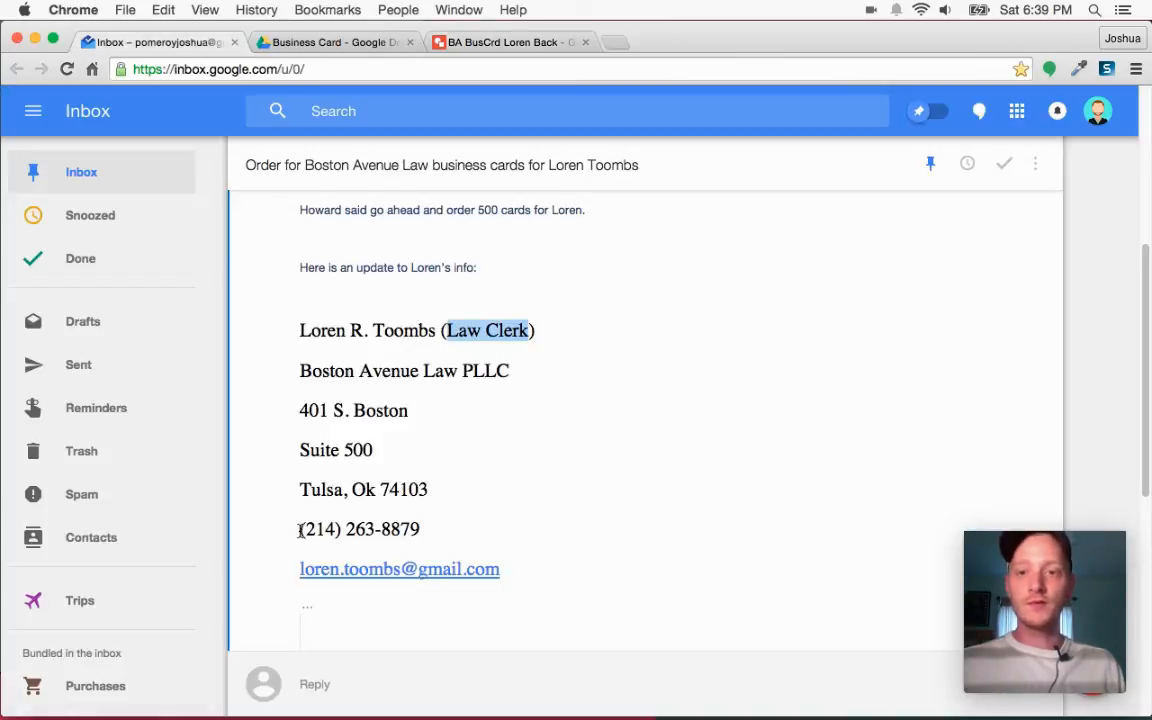
left_click_drag(300, 530, 421, 530)
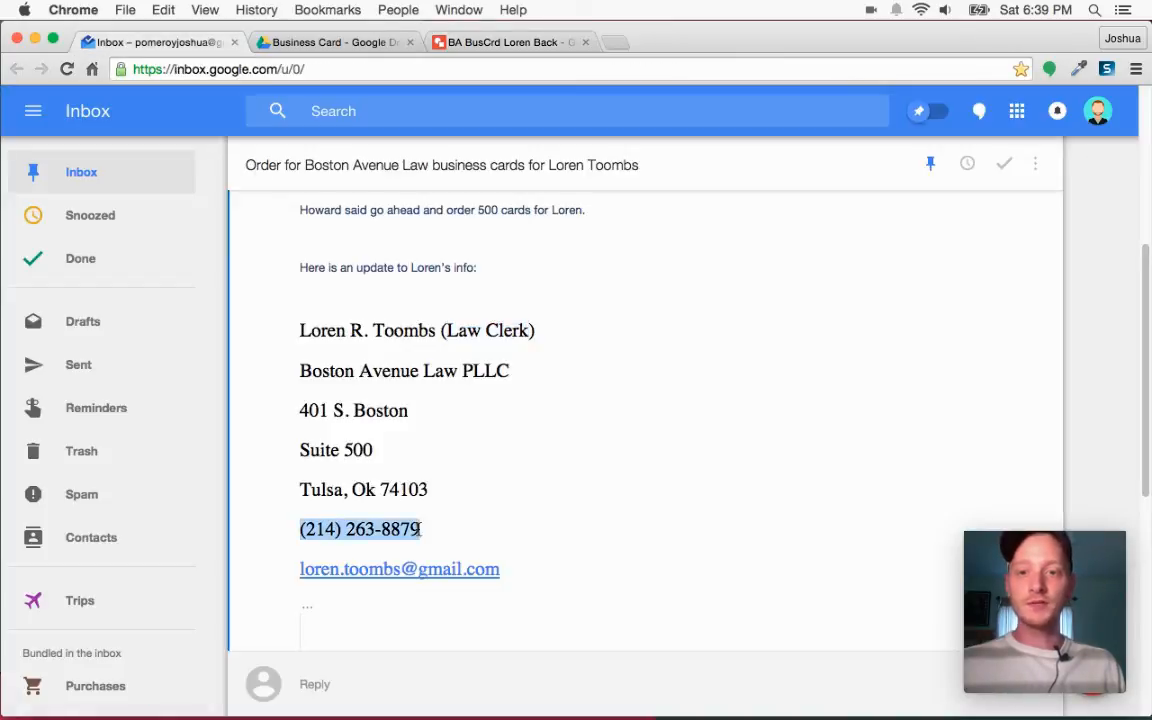
left_click(495, 42)
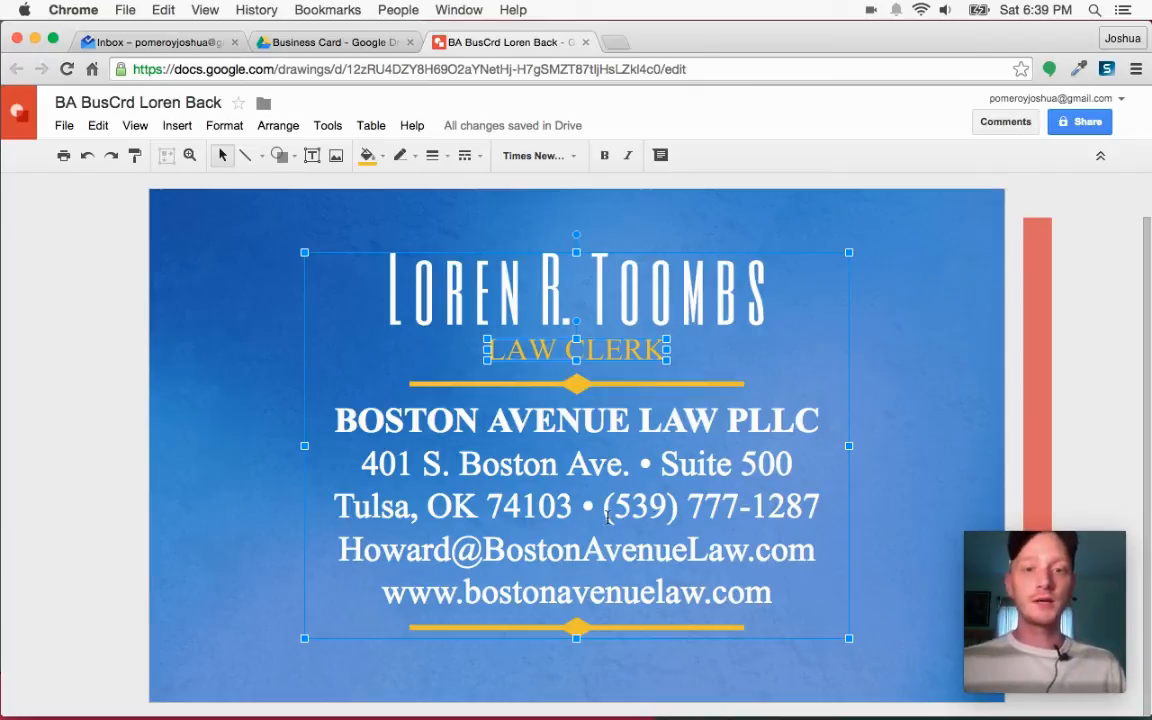
left_click_drag(604, 507, 819, 508)
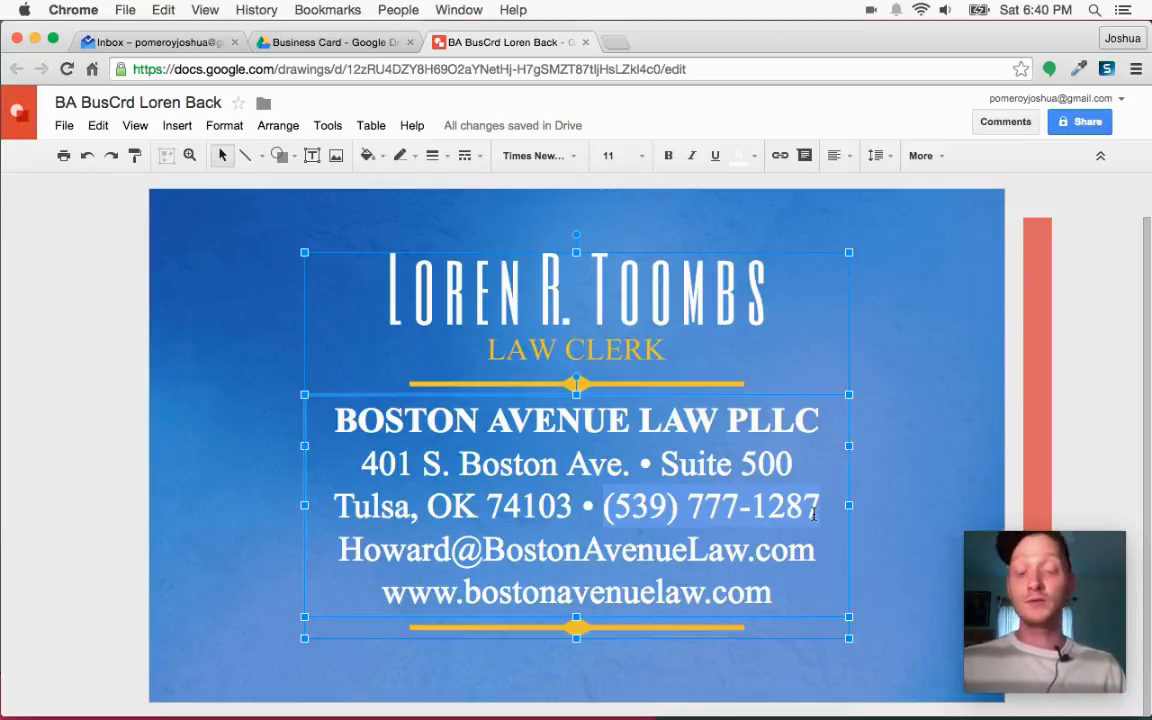
key("super+v")
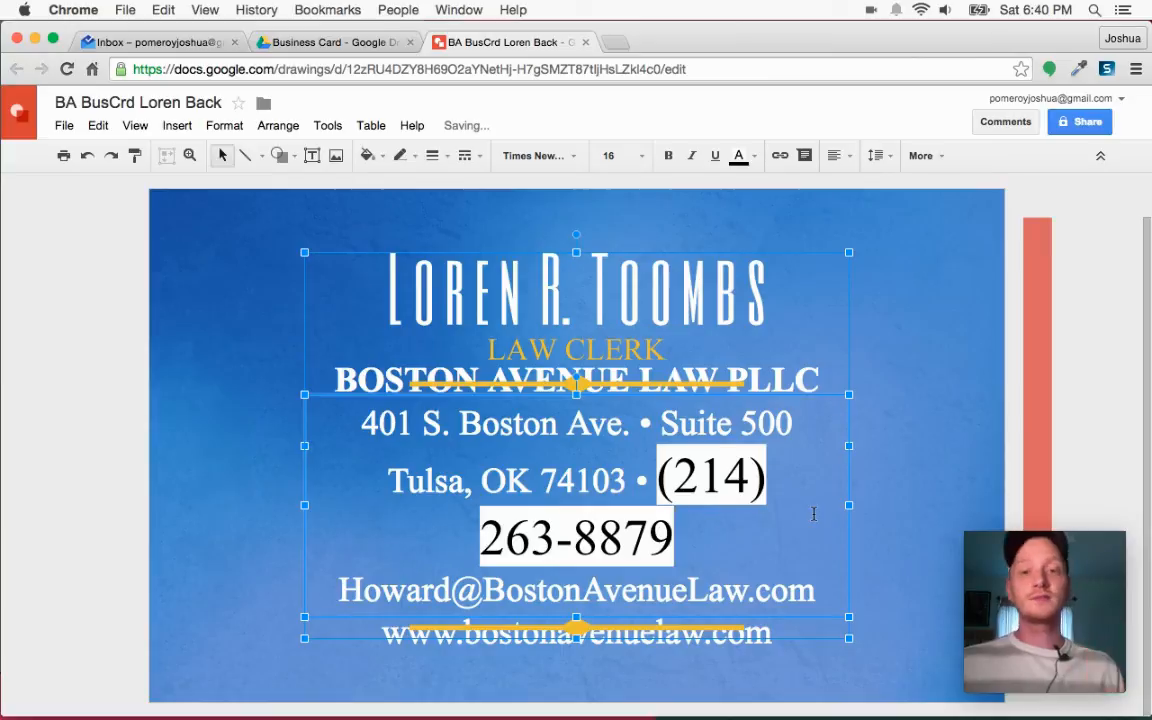
key("super+z")
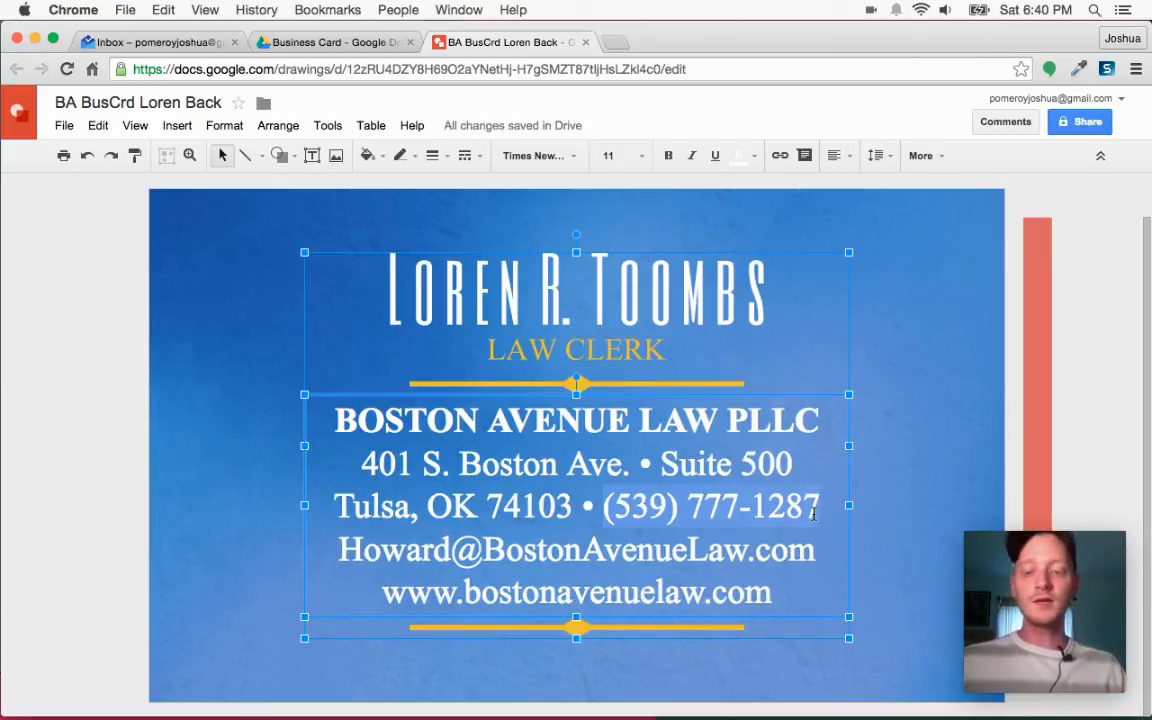
key("super+shift+v")
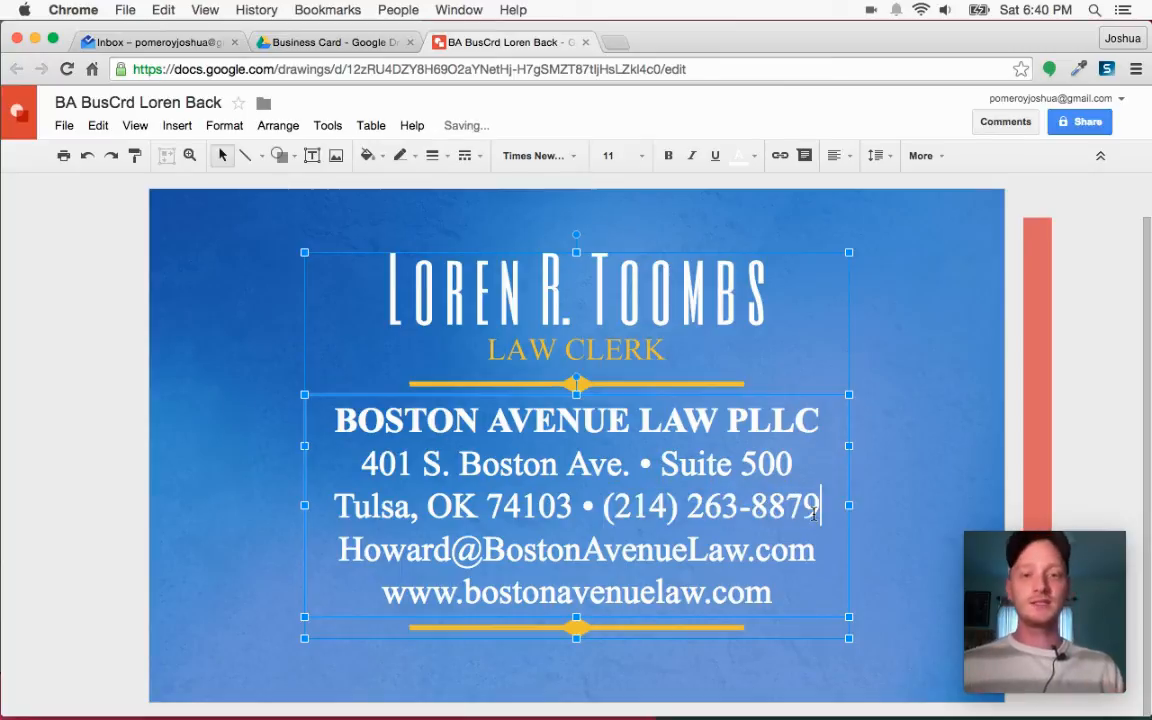
- Replace the attorney's e-mail address on the card with the law clerk's, copied from the order email, without any trailing blank
left_click(118, 41)
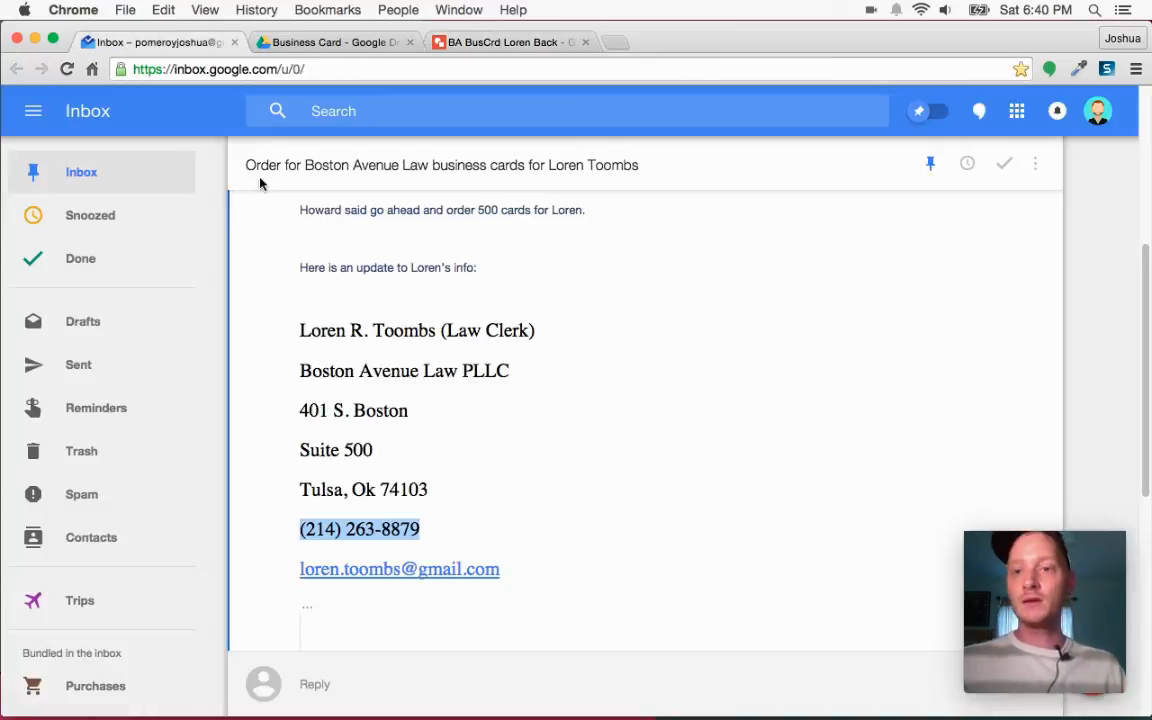
left_click_drag(509, 569, 306, 576)
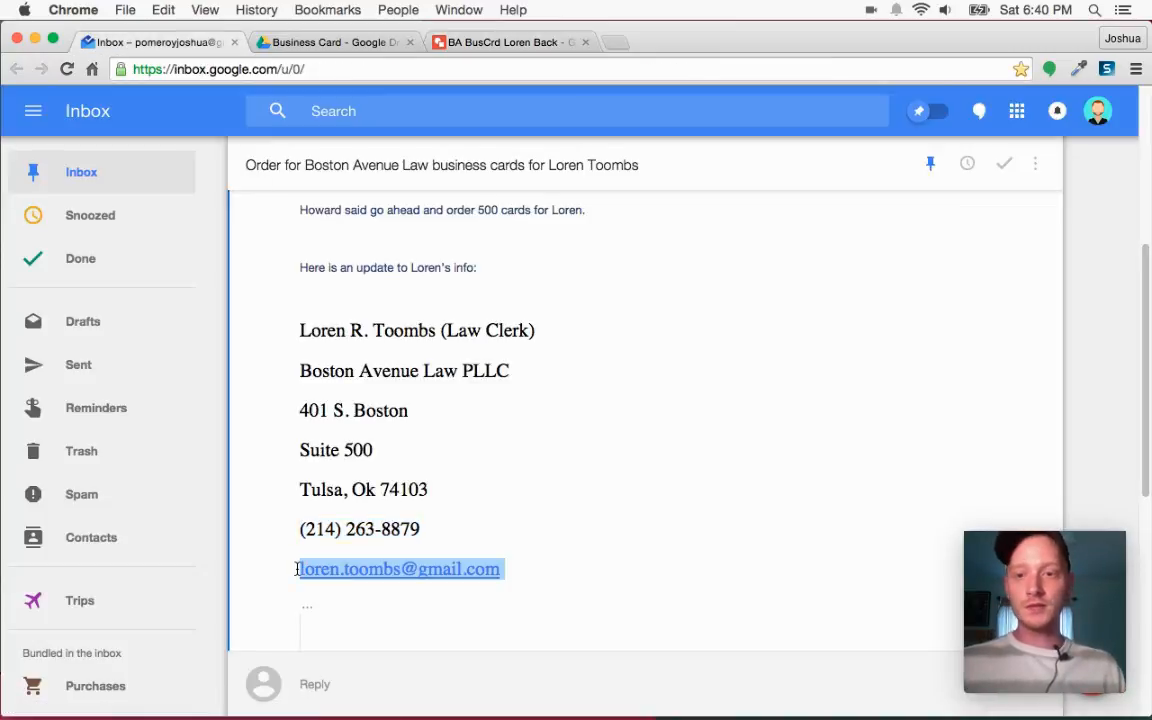
left_click(507, 43)
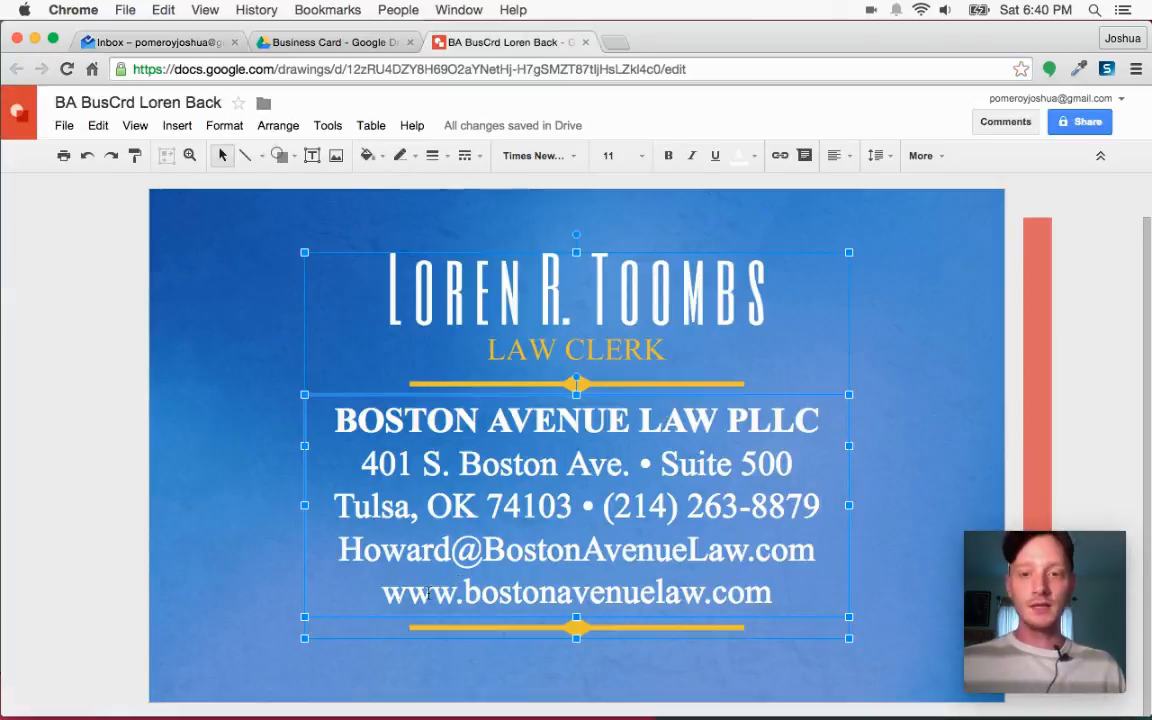
left_click_drag(338, 549, 810, 553)
key("super+v")
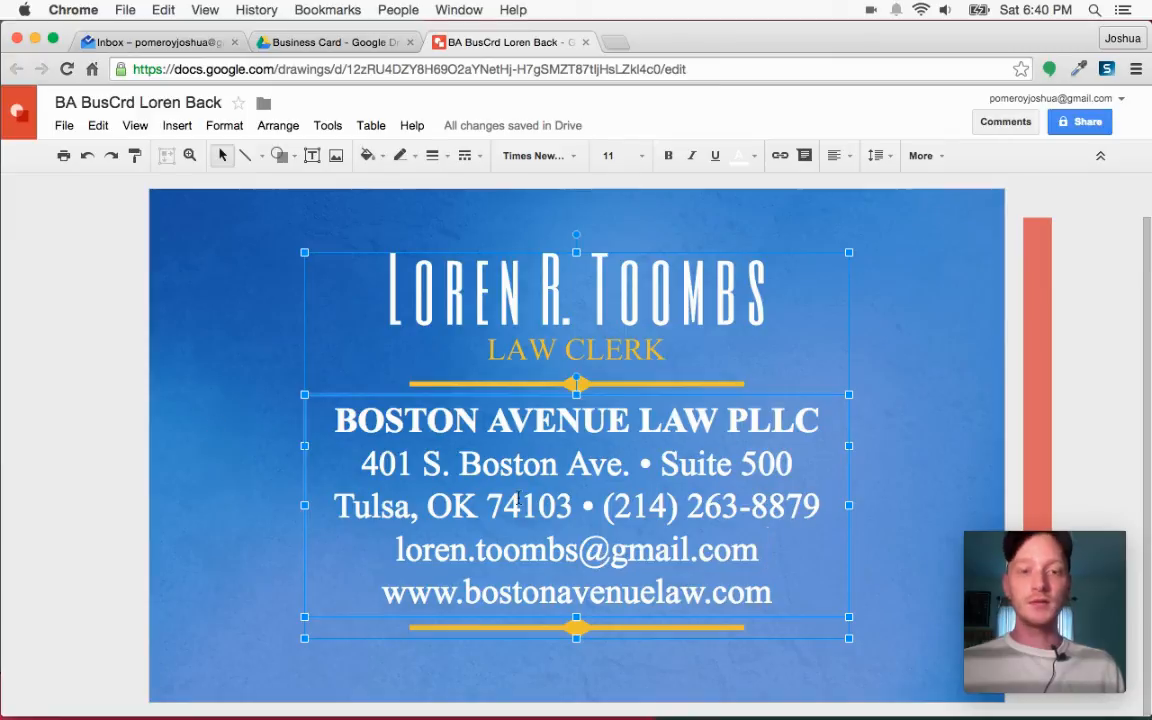
key("BackSpace")
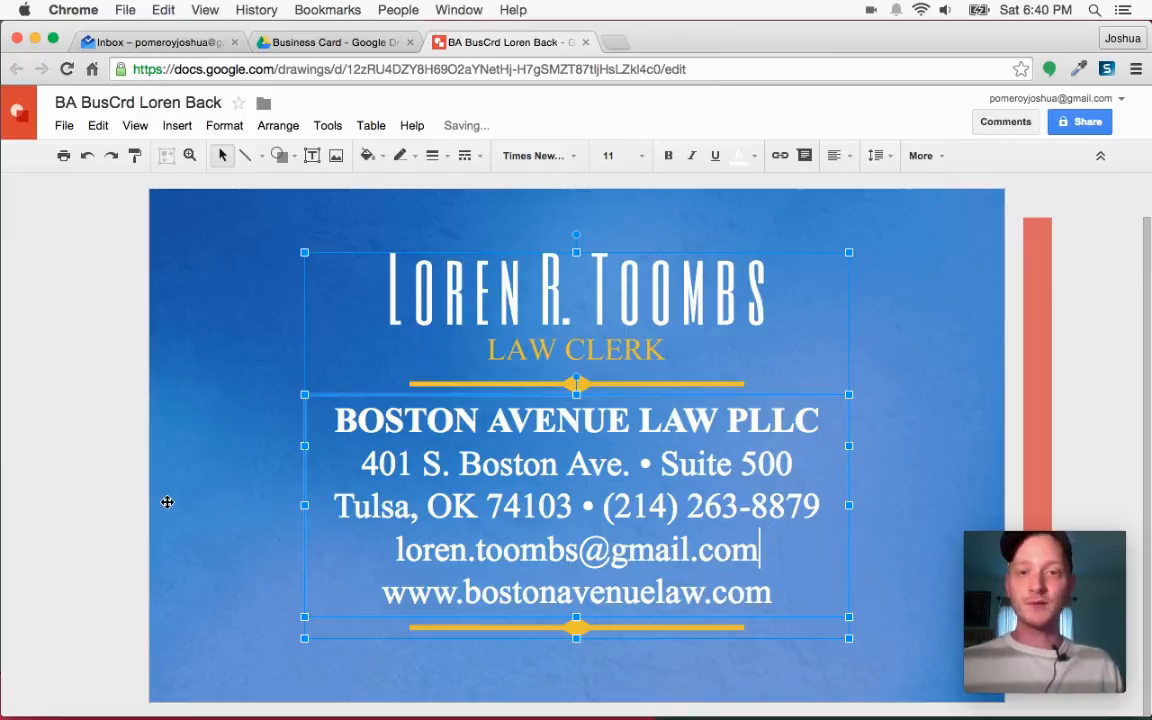
- Align the grouped card text to the horizontal and vertical centre guides of the card, then deselect it
left_click(114, 403)
left_click(658, 314)
left_click_drag(658, 314, 660, 312)
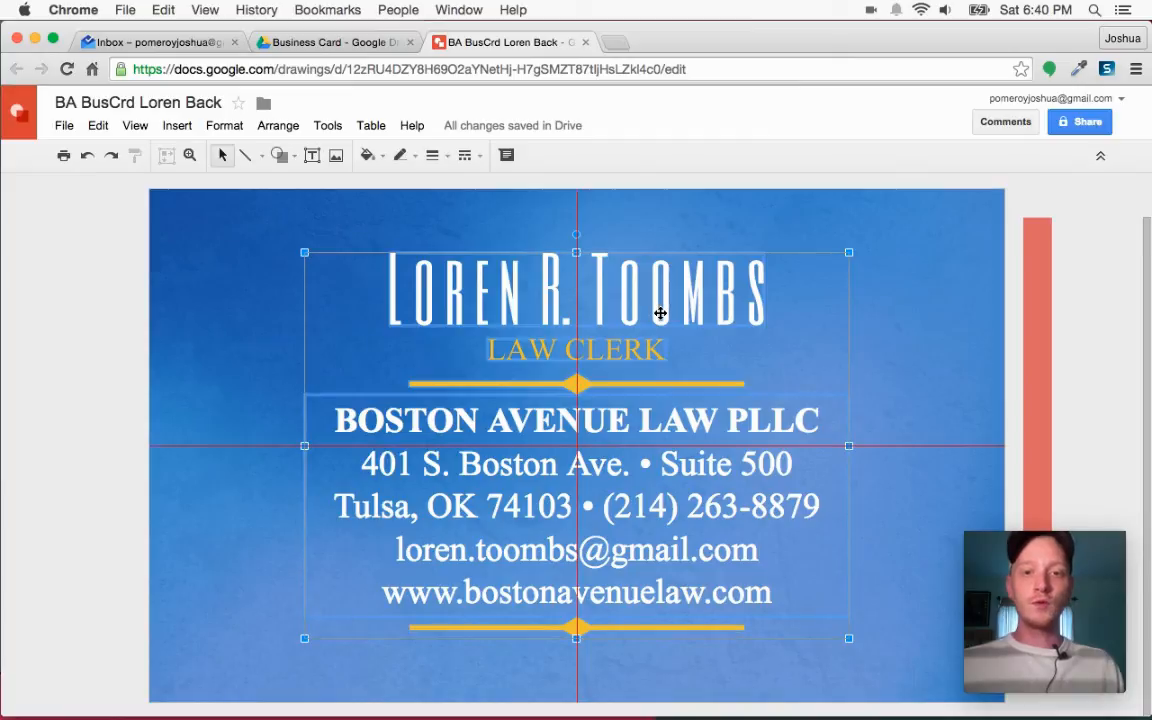
left_click_drag(660, 313, 660, 317)
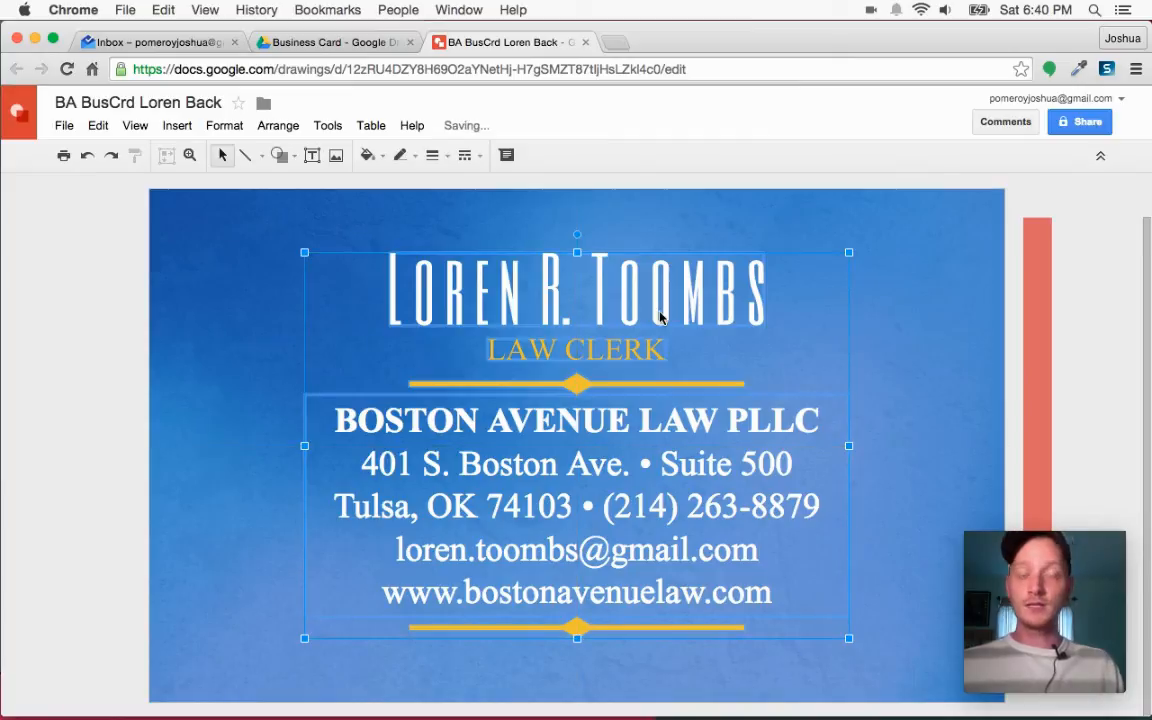
left_click(104, 365)
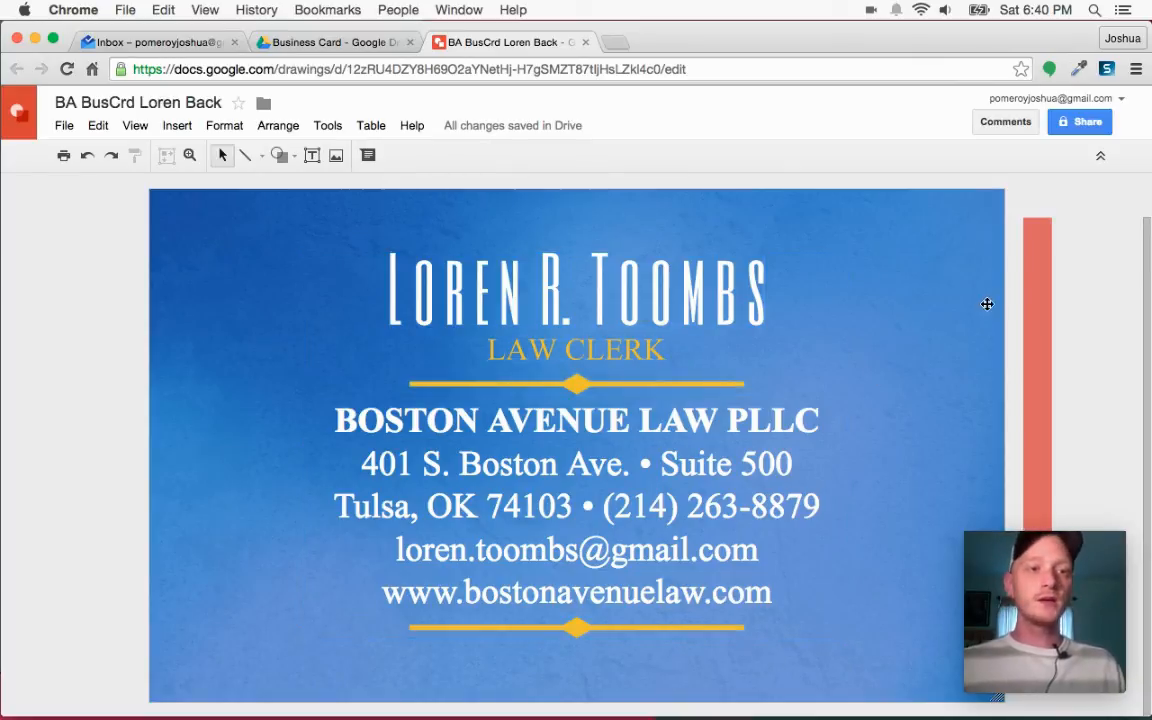
- Check the card's margins by placing the red bar inside its edge and over the text, then return the bar outside the card
left_click(1038, 287)
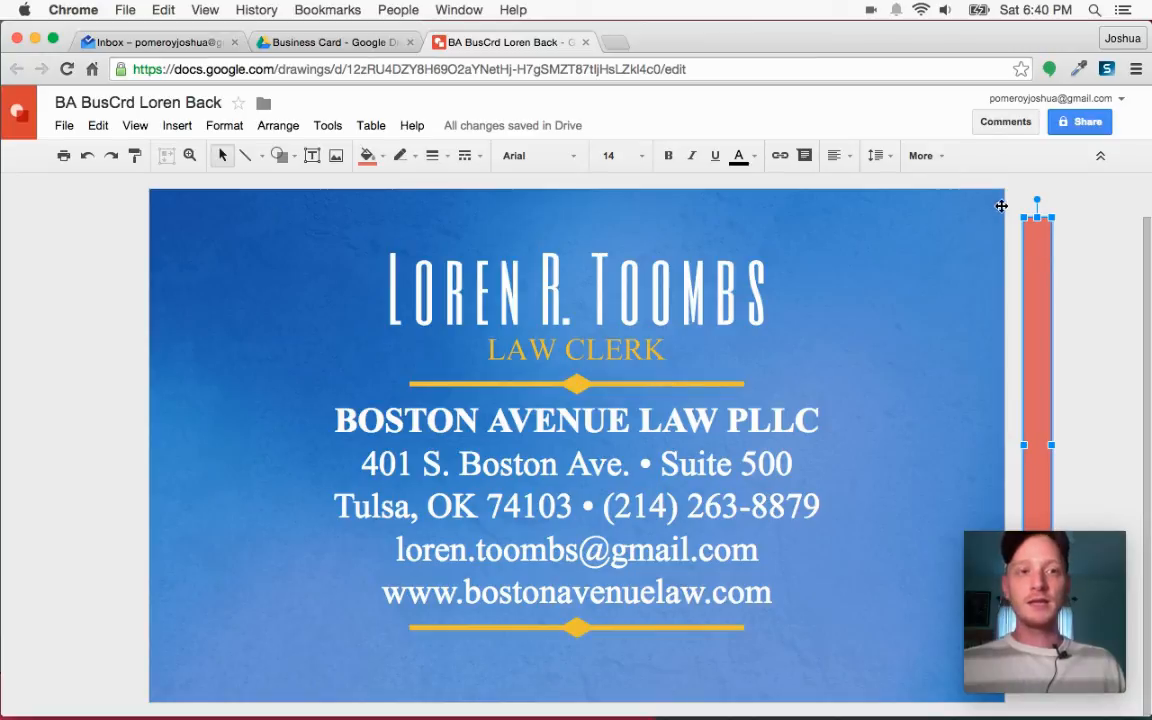
left_click_drag(1039, 247, 995, 252)
left_click(1080, 265)
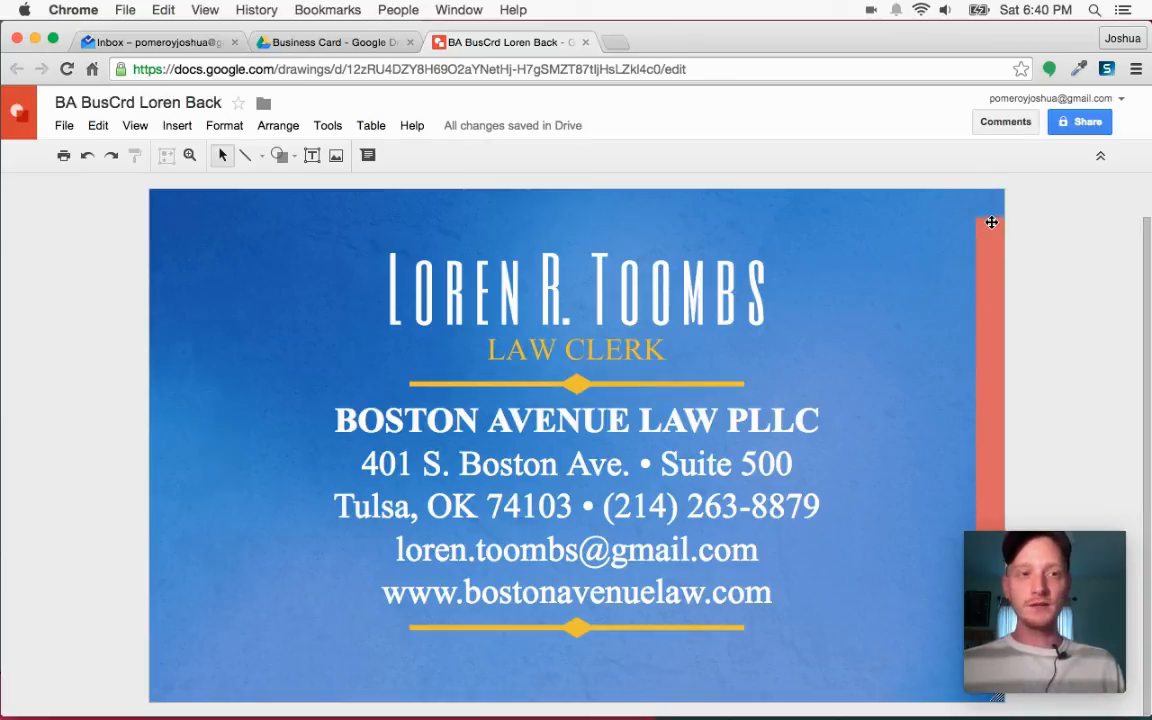
left_click_drag(990, 240, 609, 240)
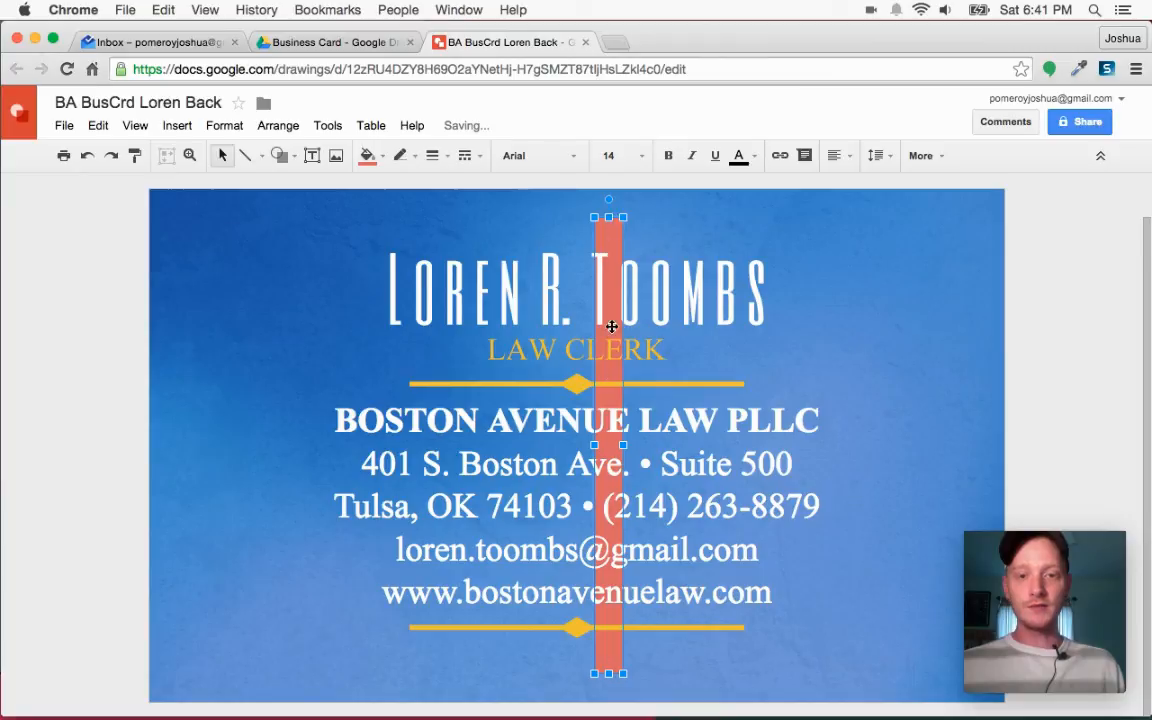
left_click_drag(611, 650, 1022, 607)
key("Right")
key("Right")
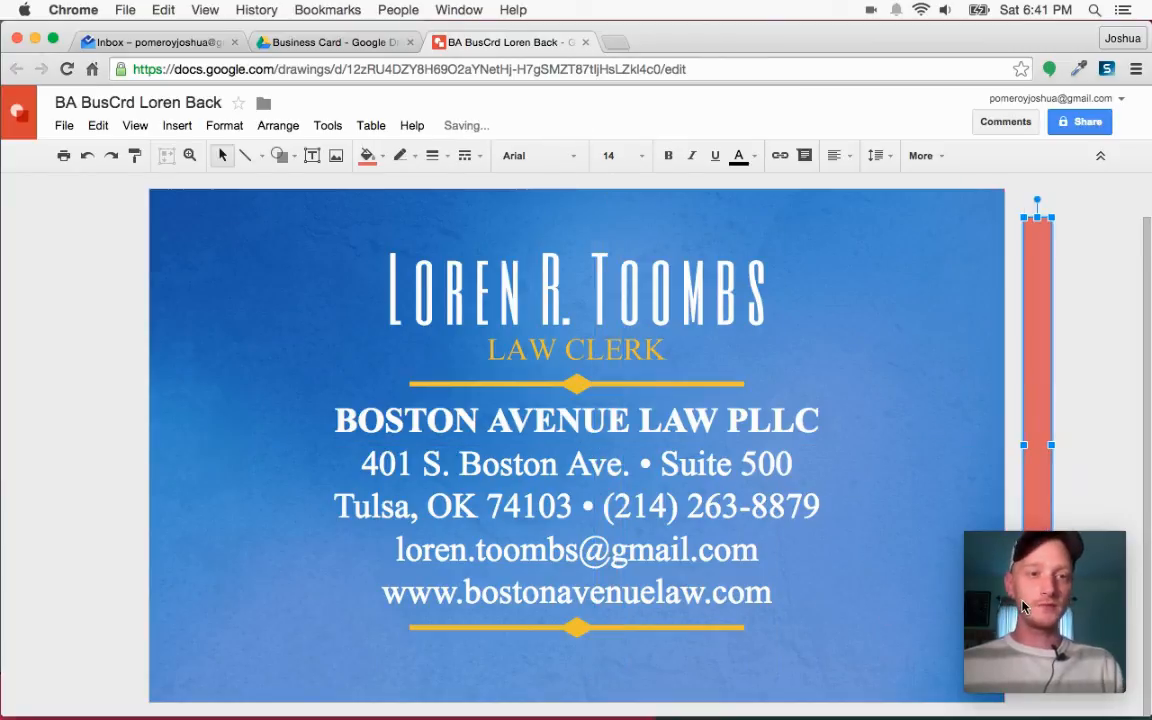
key("Left")
left_click(1093, 385)
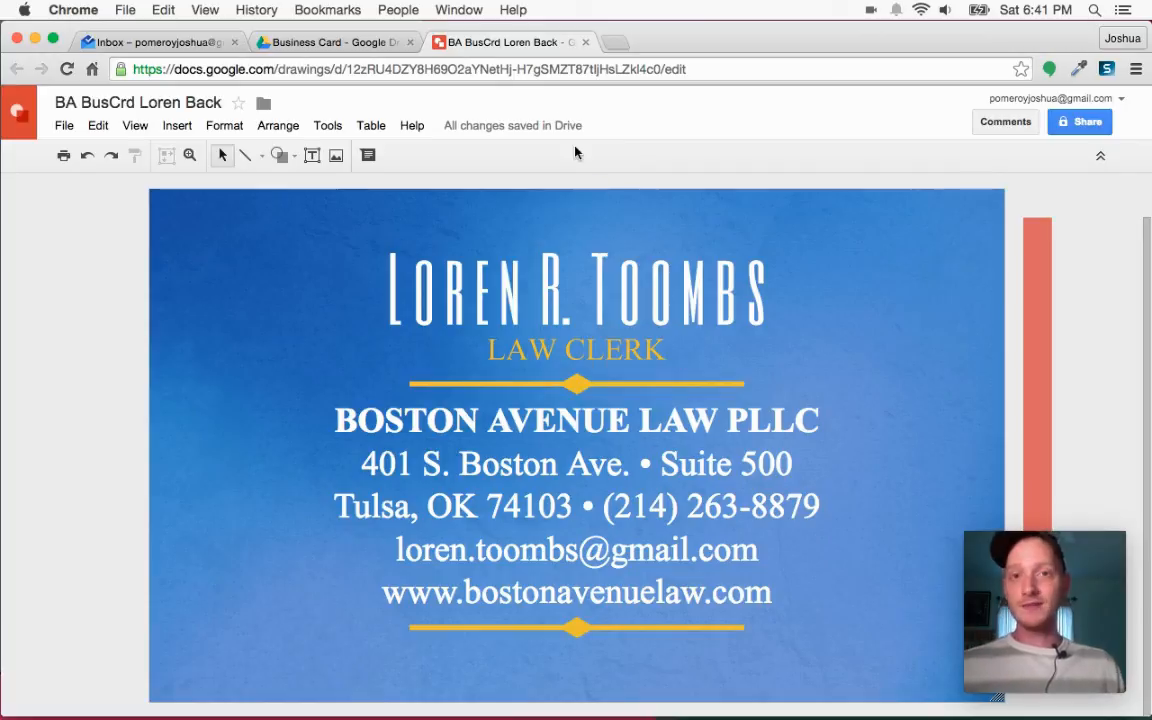
- Close the law clerk's card back drawing and reopen it from the Business Card folder in Drive
left_click(586, 42)
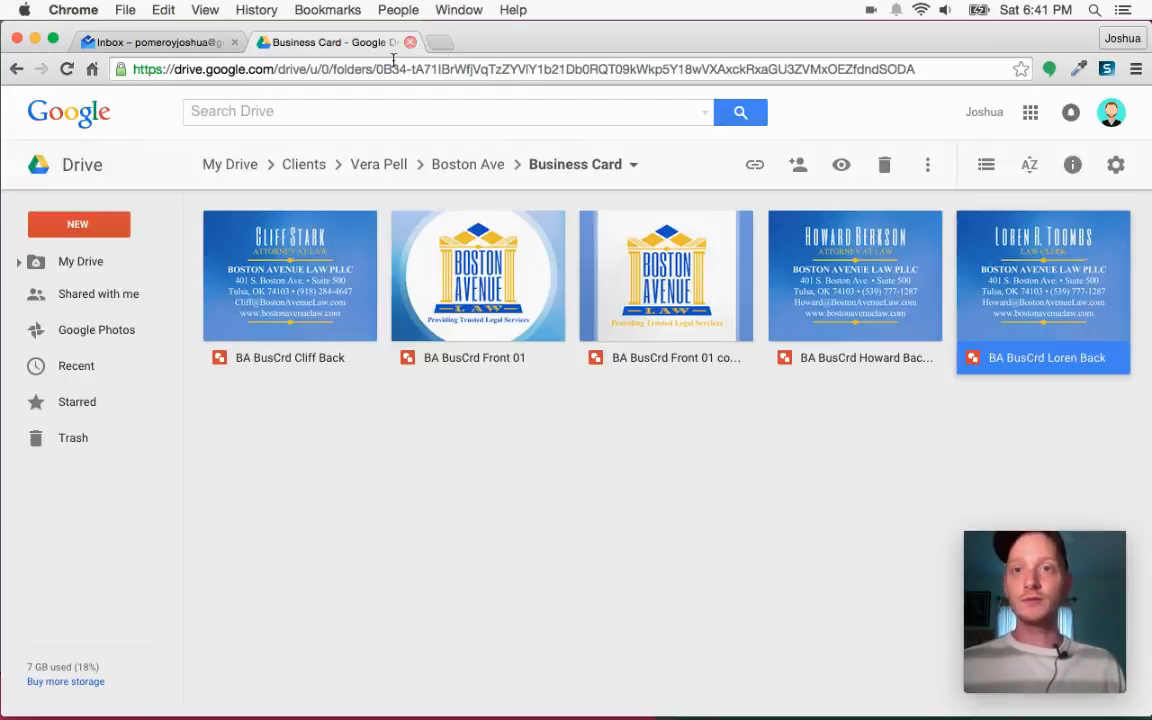
left_click(898, 410)
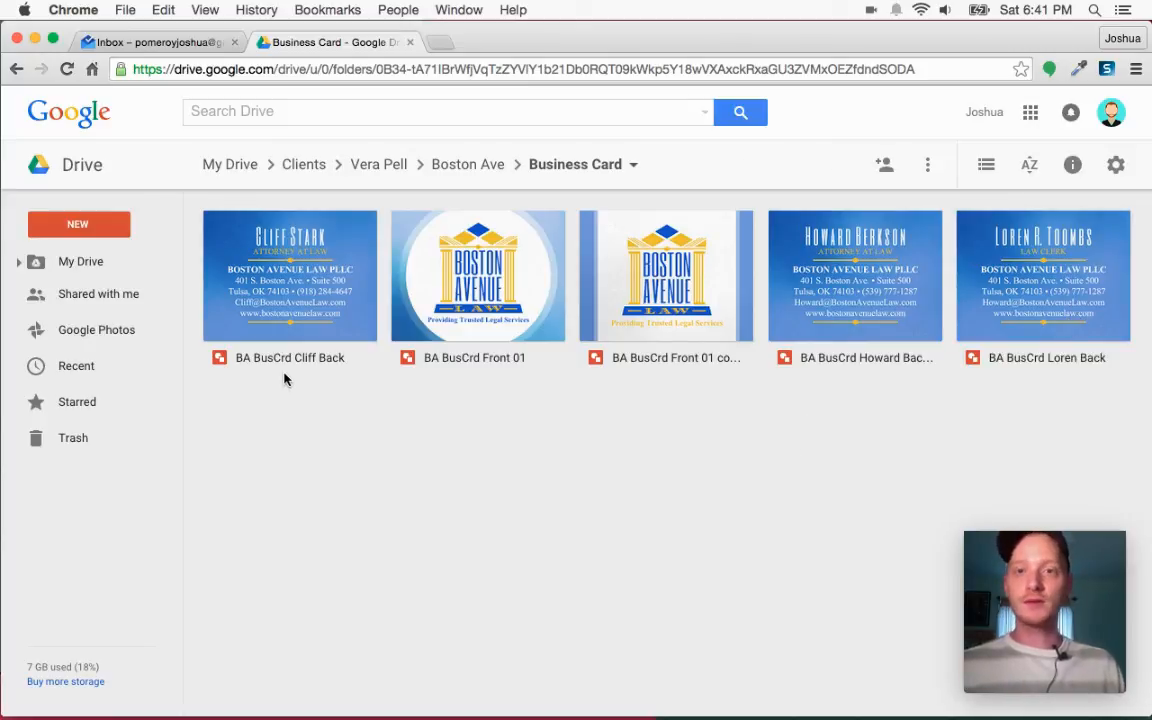
double_click(1041, 300)
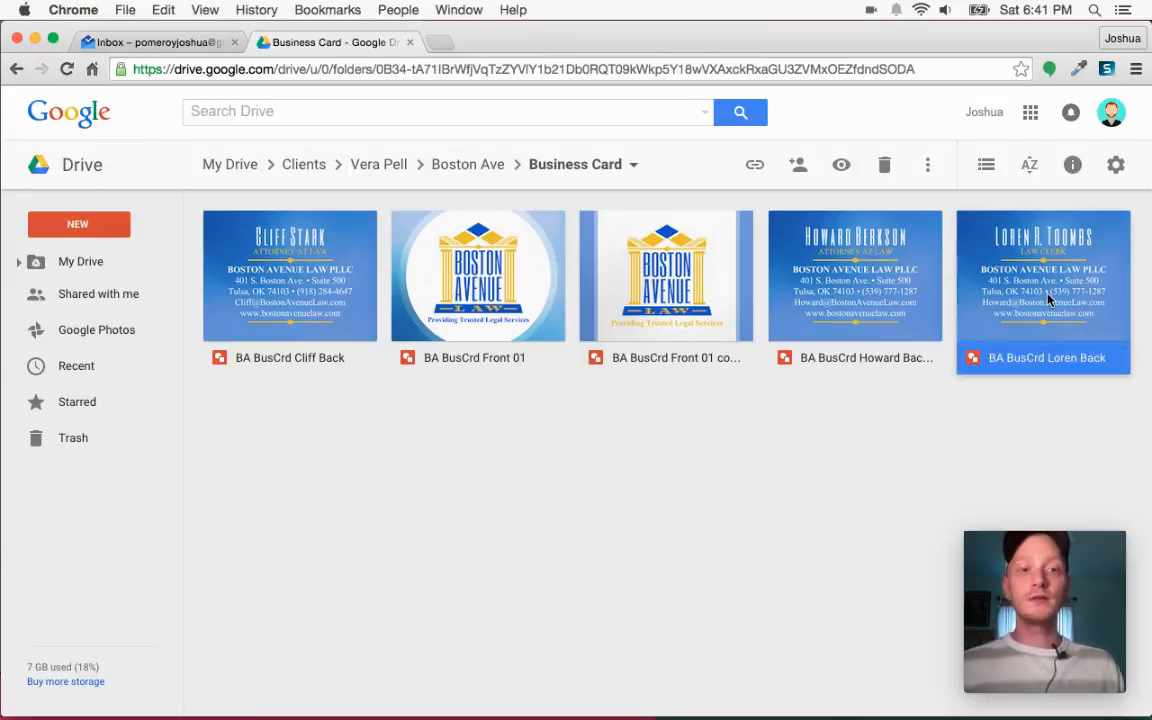
left_click(310, 43)
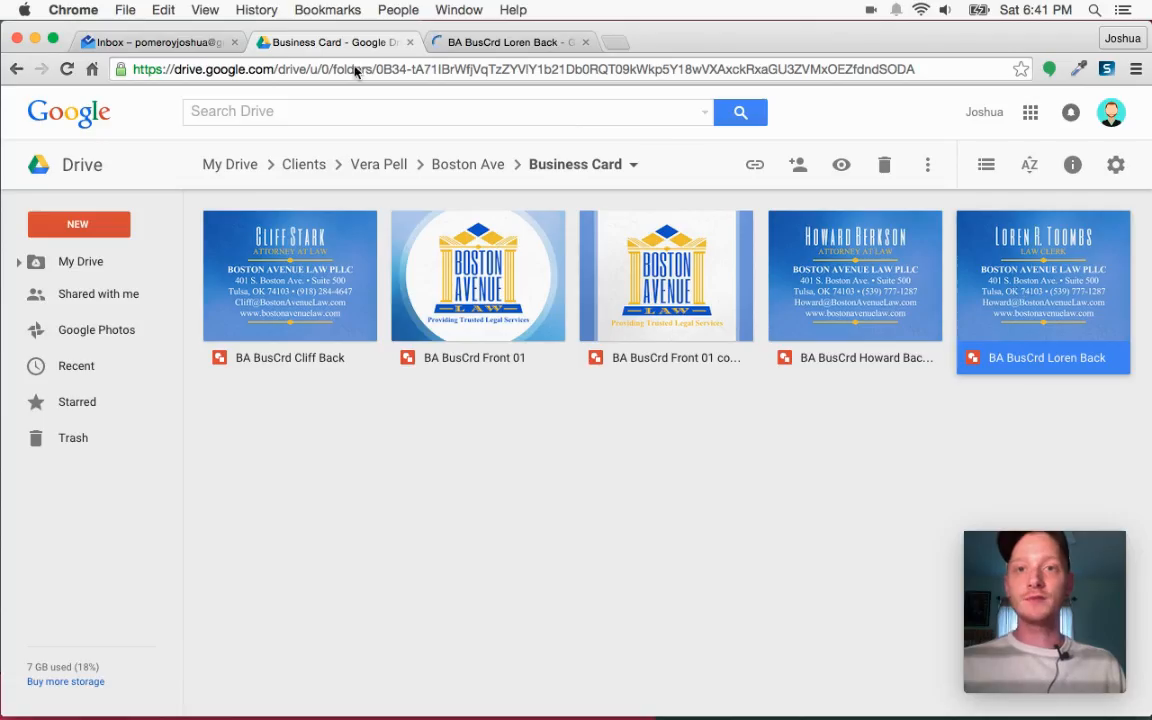
left_click(502, 44)
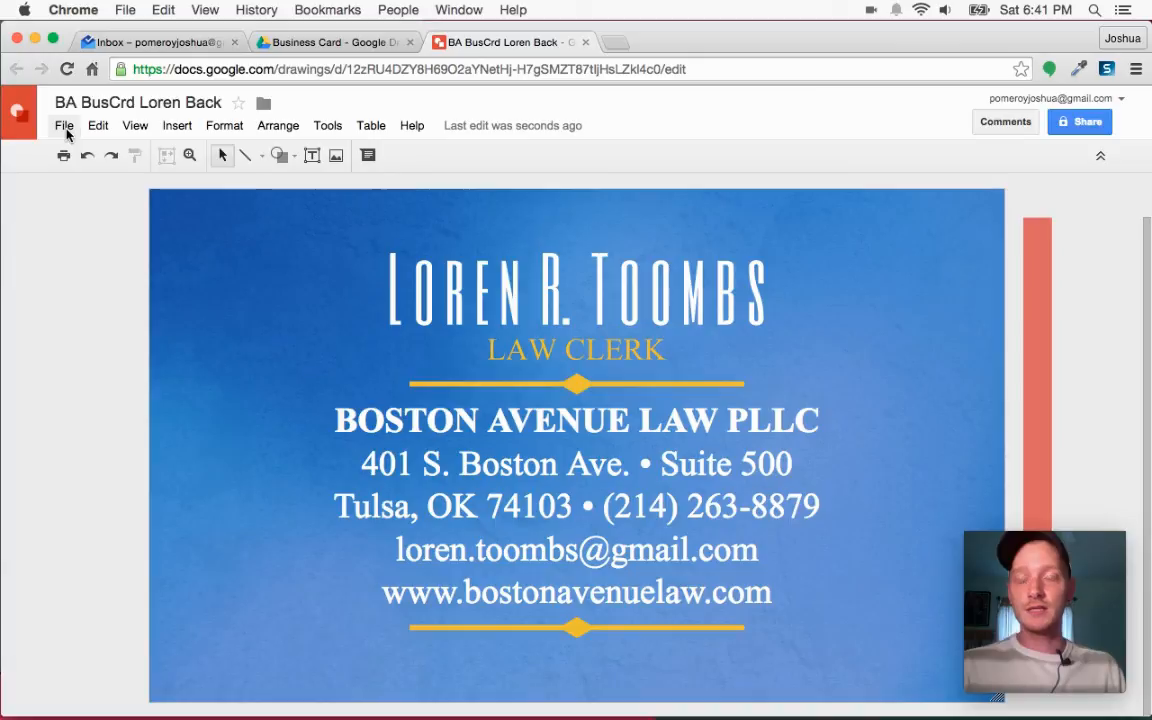
- Download the law clerk's card back as a PNG image and check for the file in the Downloads folder
left_click(67, 127)
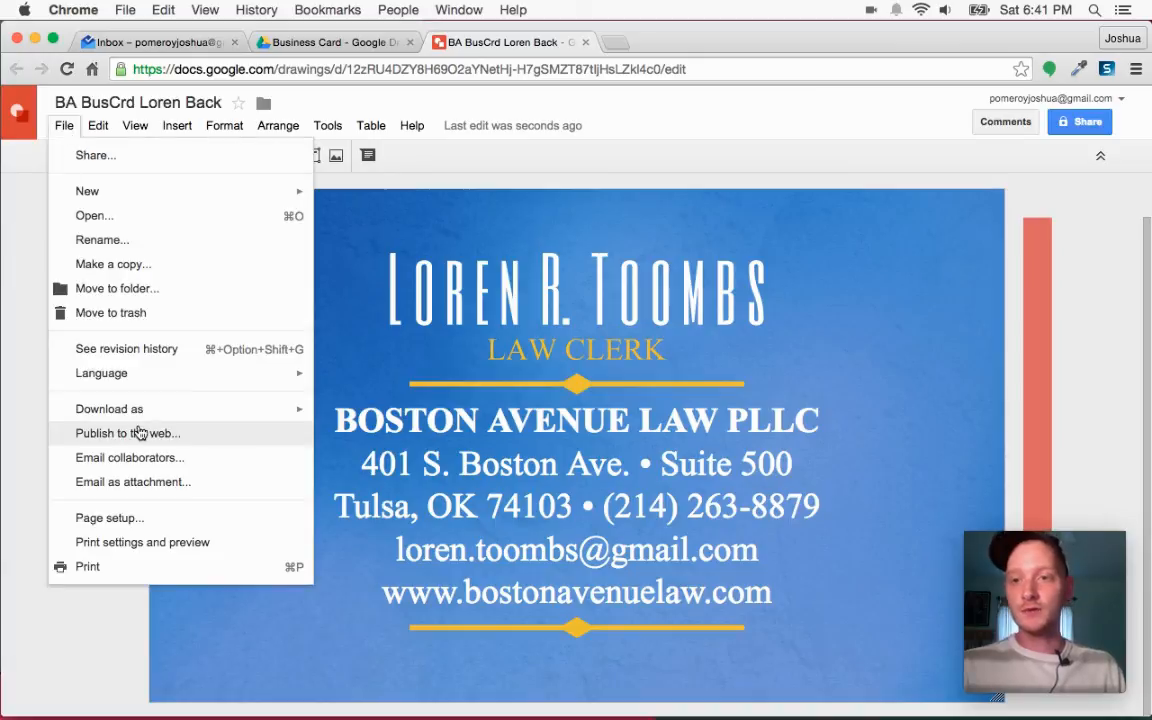
mouse_move(200, 412)
left_click(452, 466)
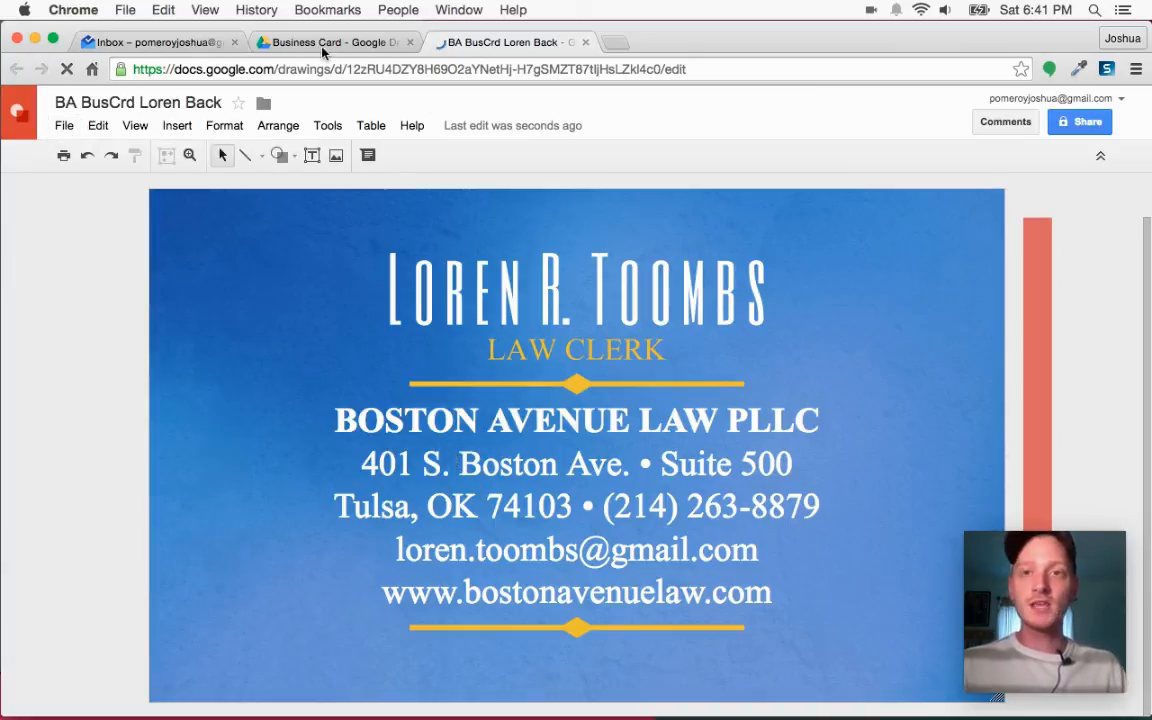
mouse_move(977, 716)
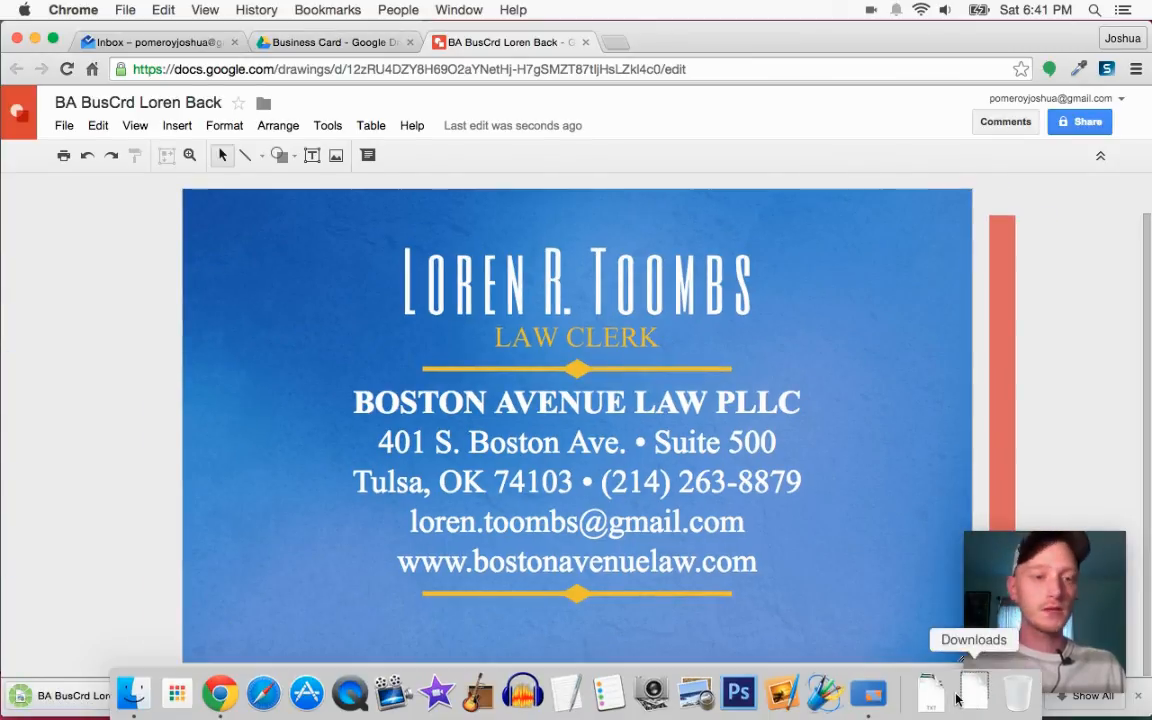
left_click(980, 693)
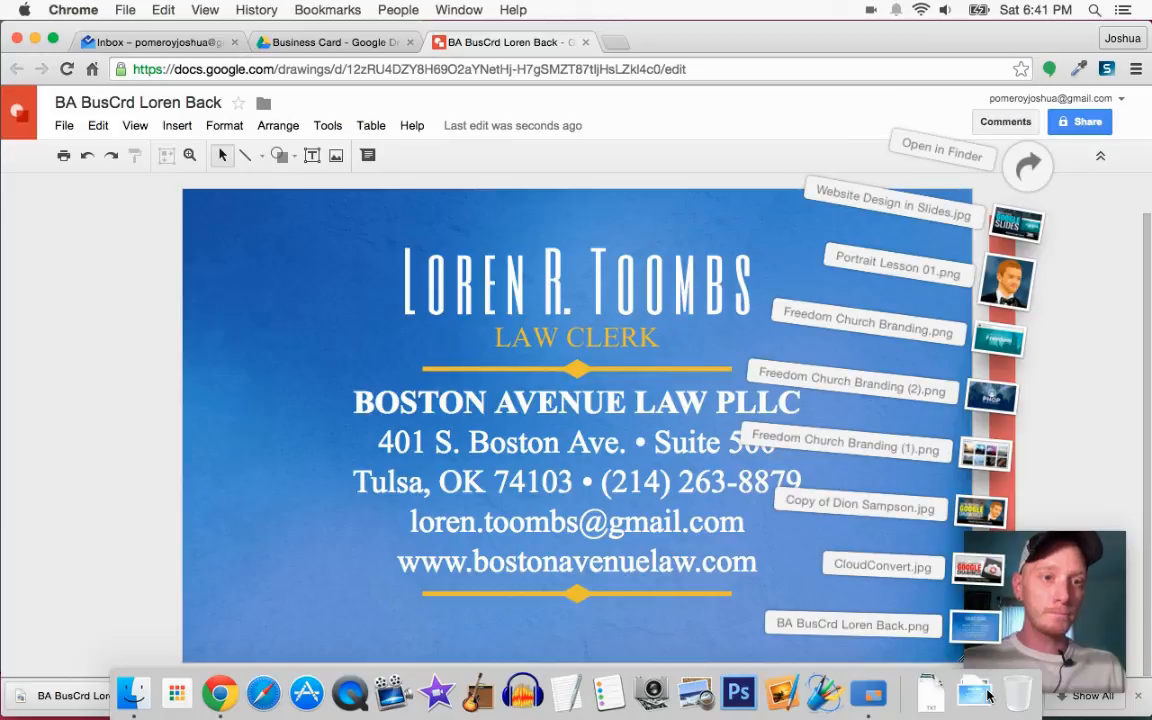
left_click(986, 696)
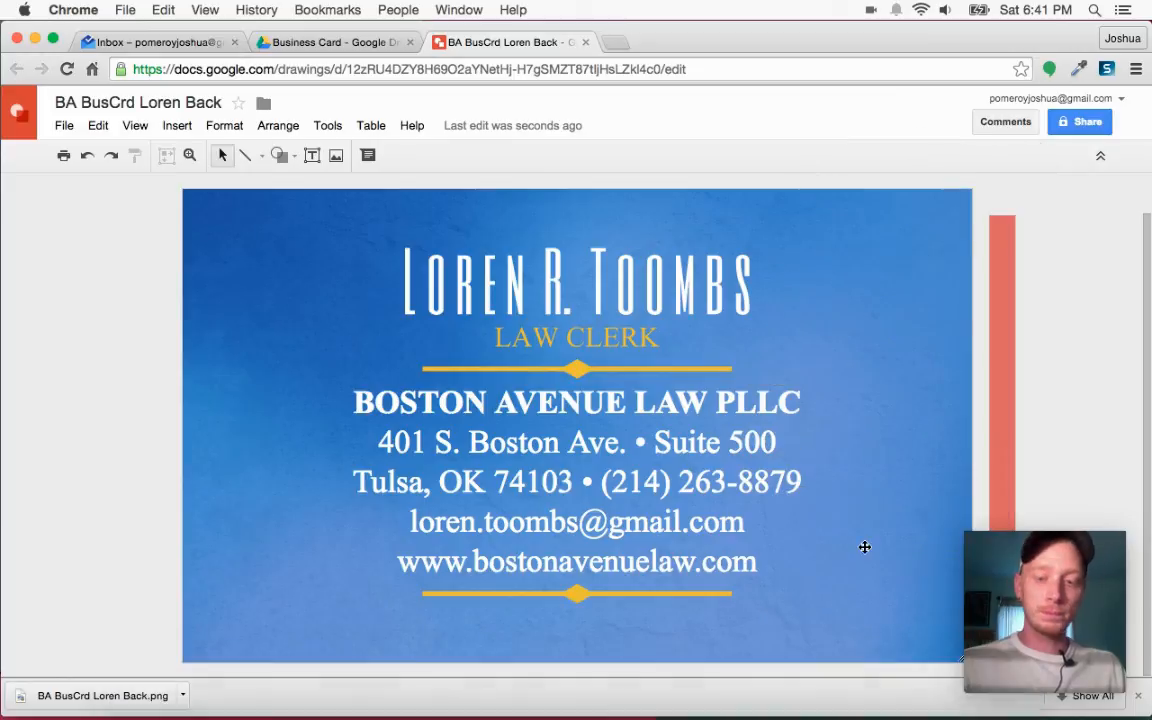
- Open the BA BusCrd Front 01 drawing from the Business Card folder and check its page size without changing it
left_click(338, 42)
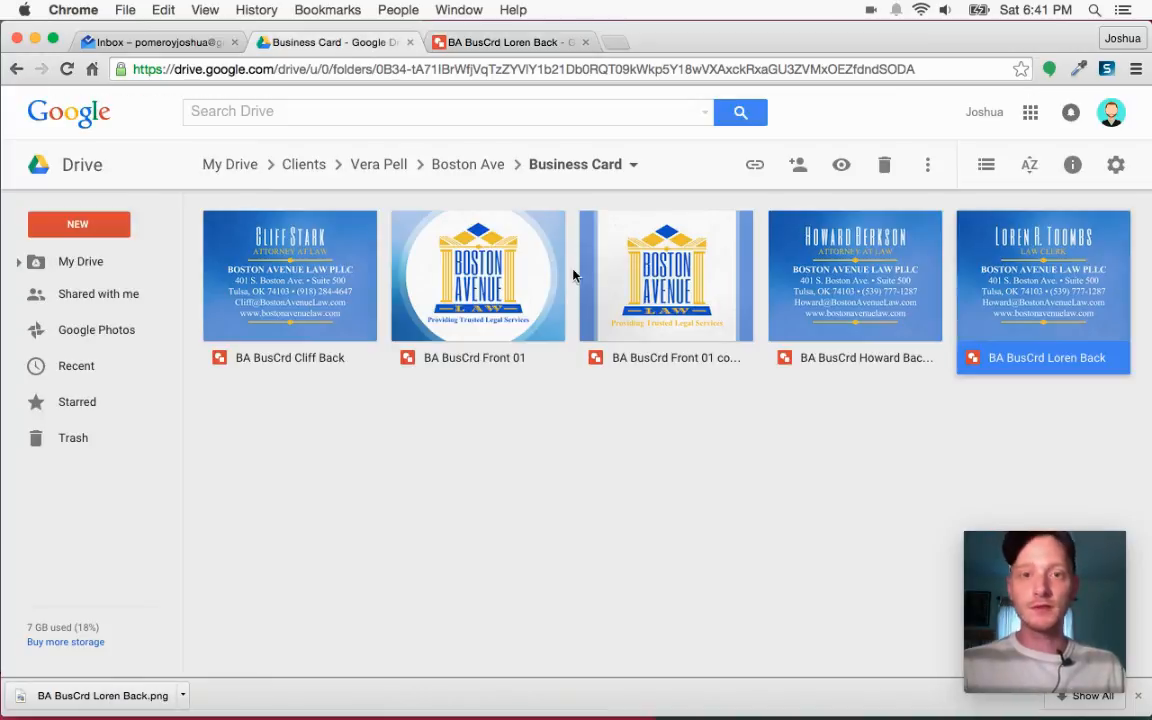
double_click(489, 332)
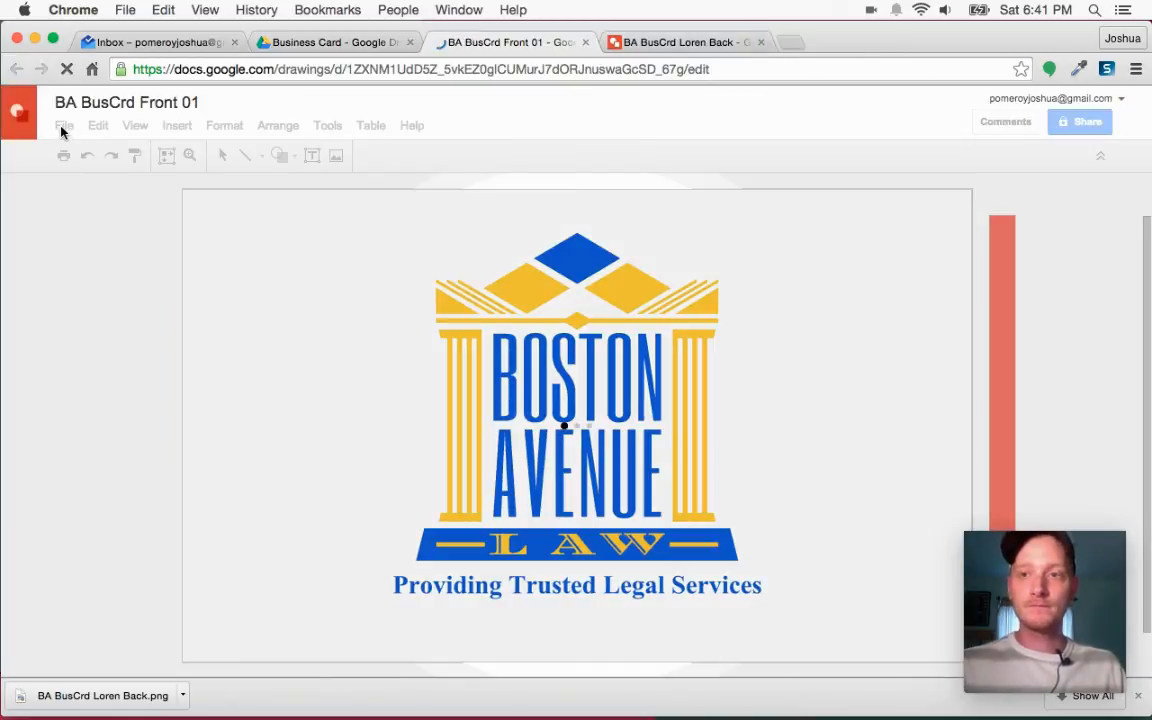
left_click(62, 128)
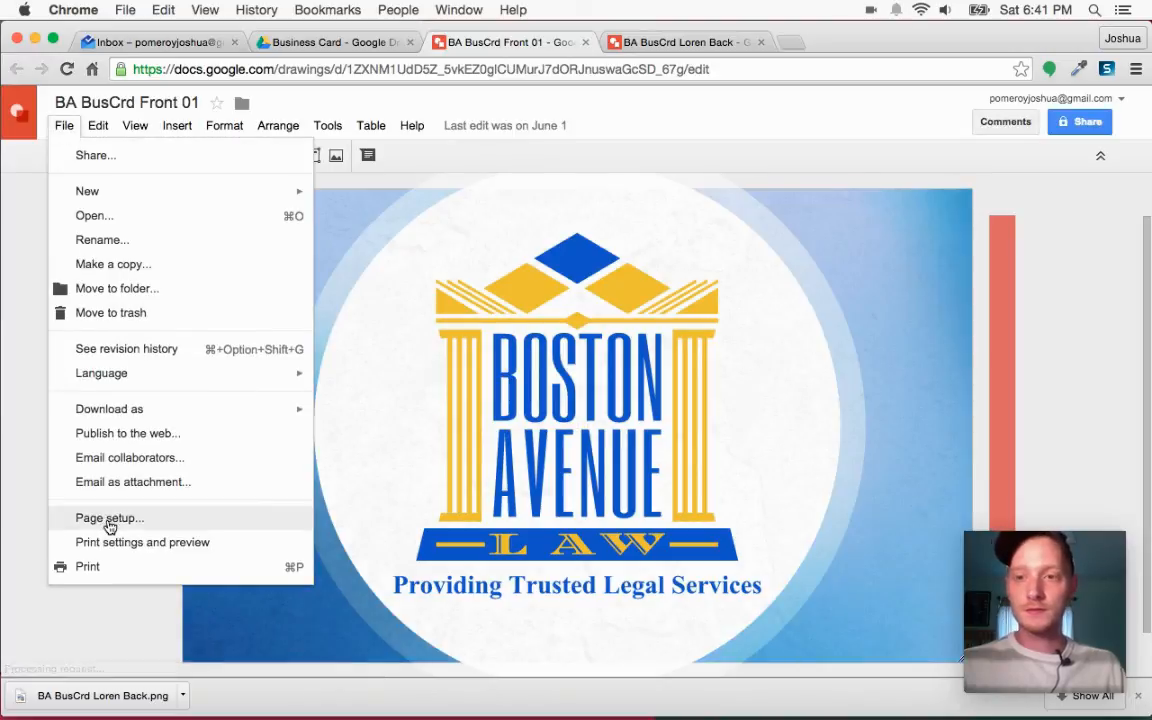
left_click(109, 520)
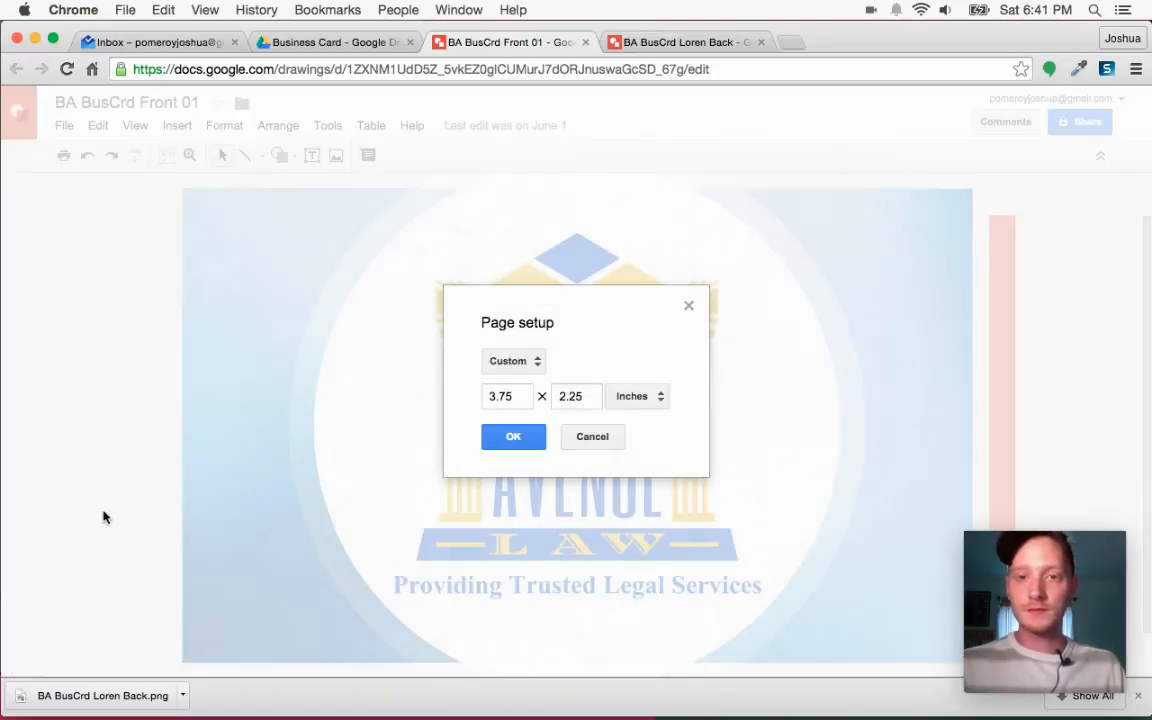
left_click(596, 443)
- Download the BA BusCrd Front 01 drawing as a PNG image
left_click(64, 125)
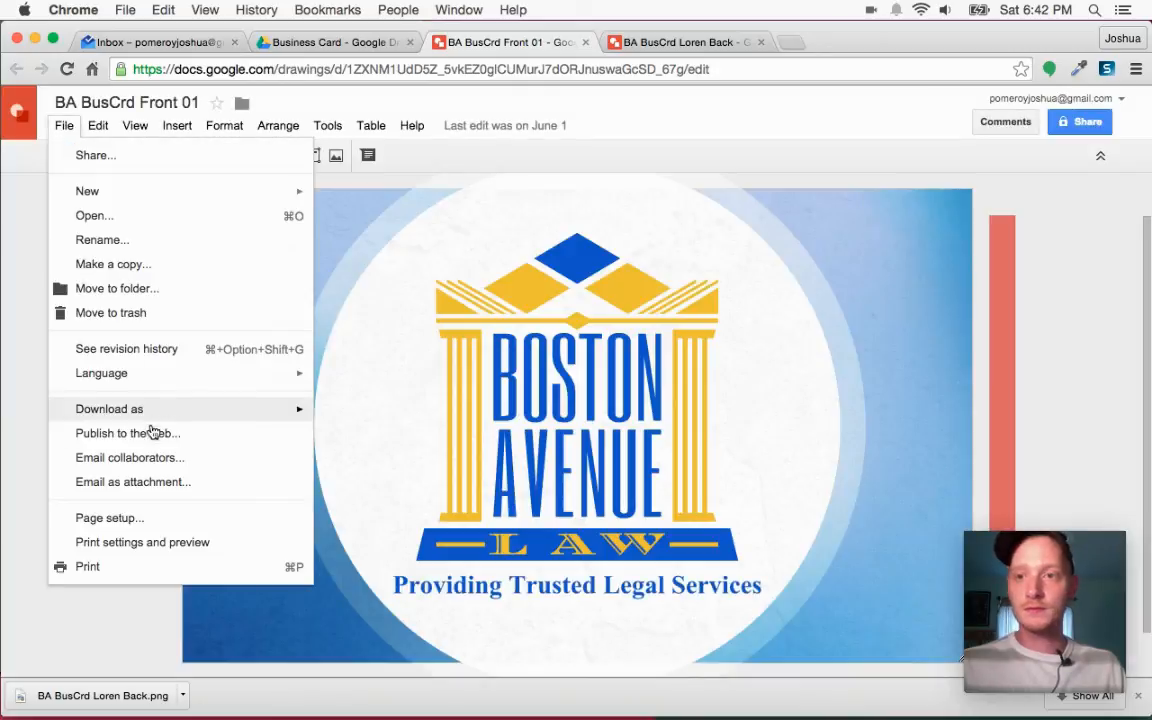
mouse_move(150, 418)
left_click(396, 466)
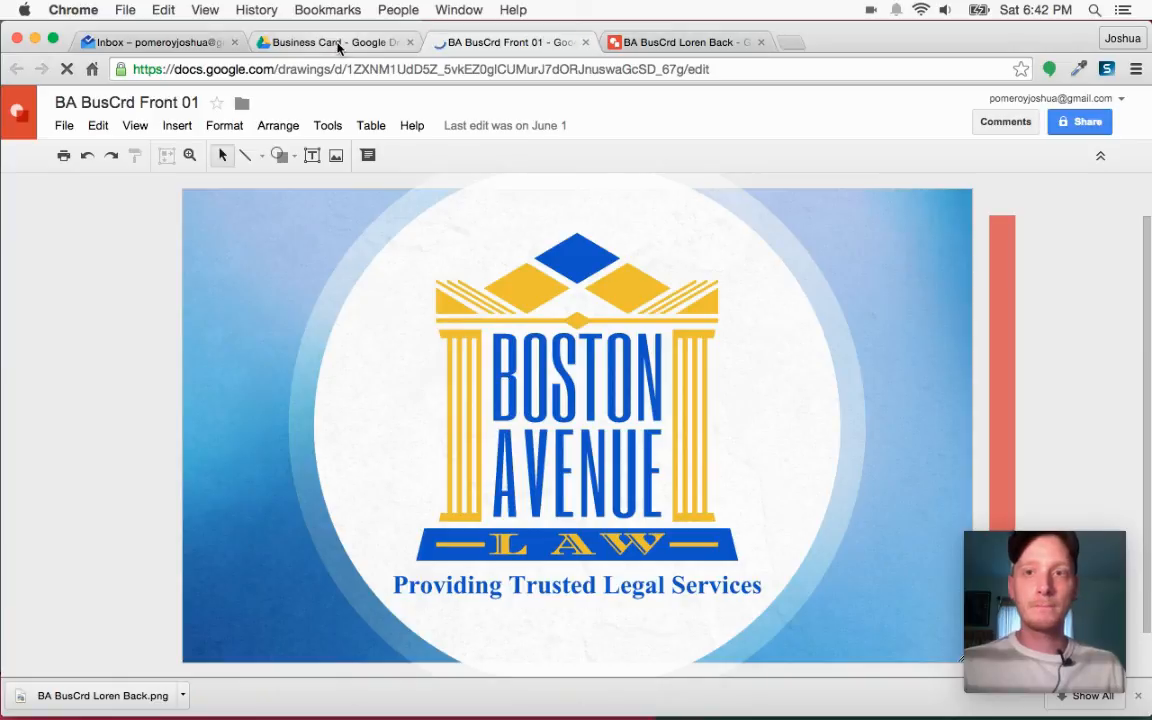
- Review the law clerk's card back and the card front drawings, then return to the Business Card folder in Drive and clear the file selection
left_click(696, 45)
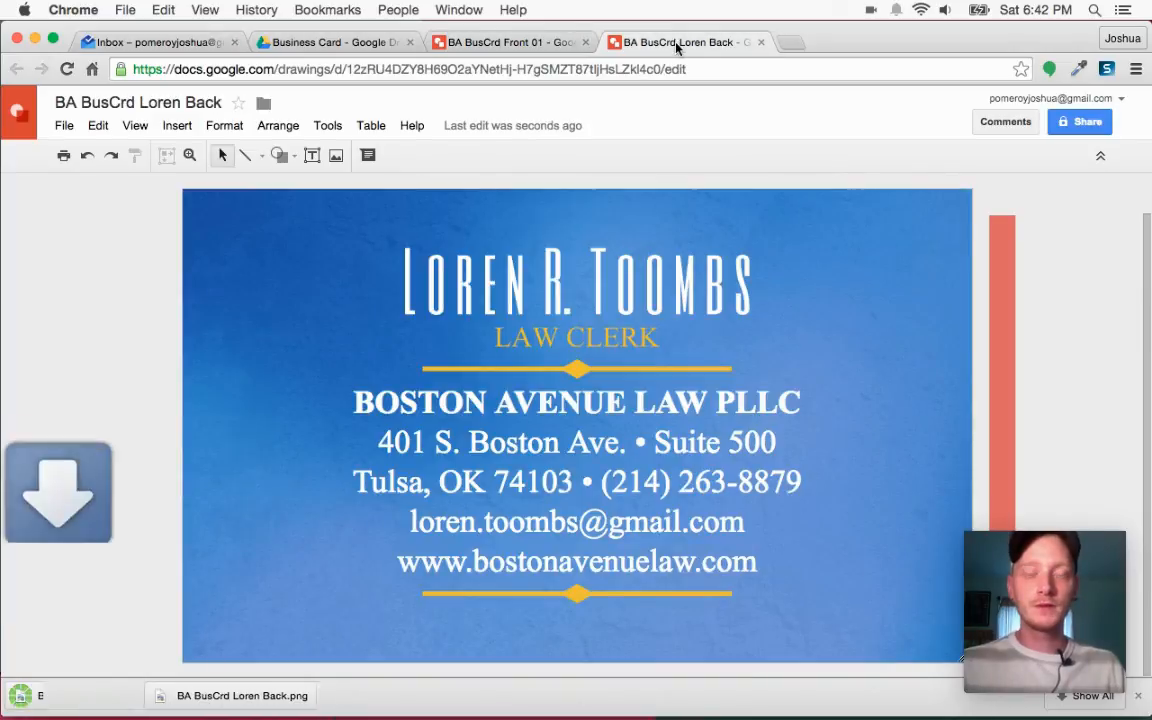
left_click(497, 46)
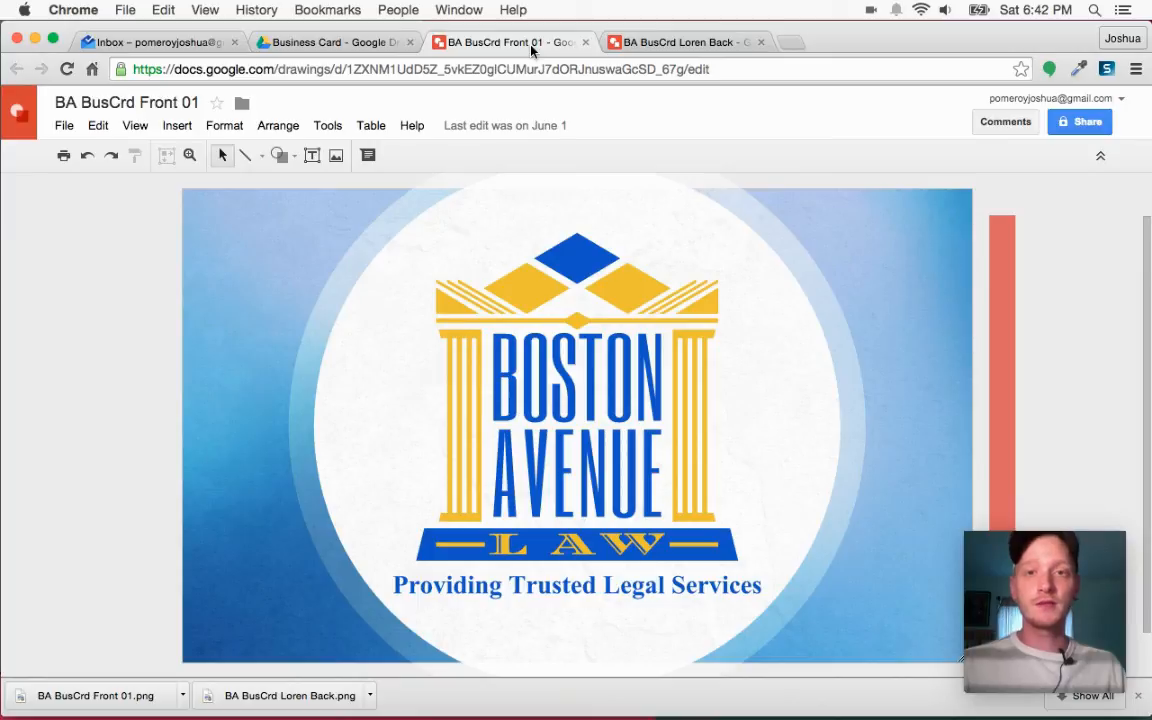
left_click(280, 41)
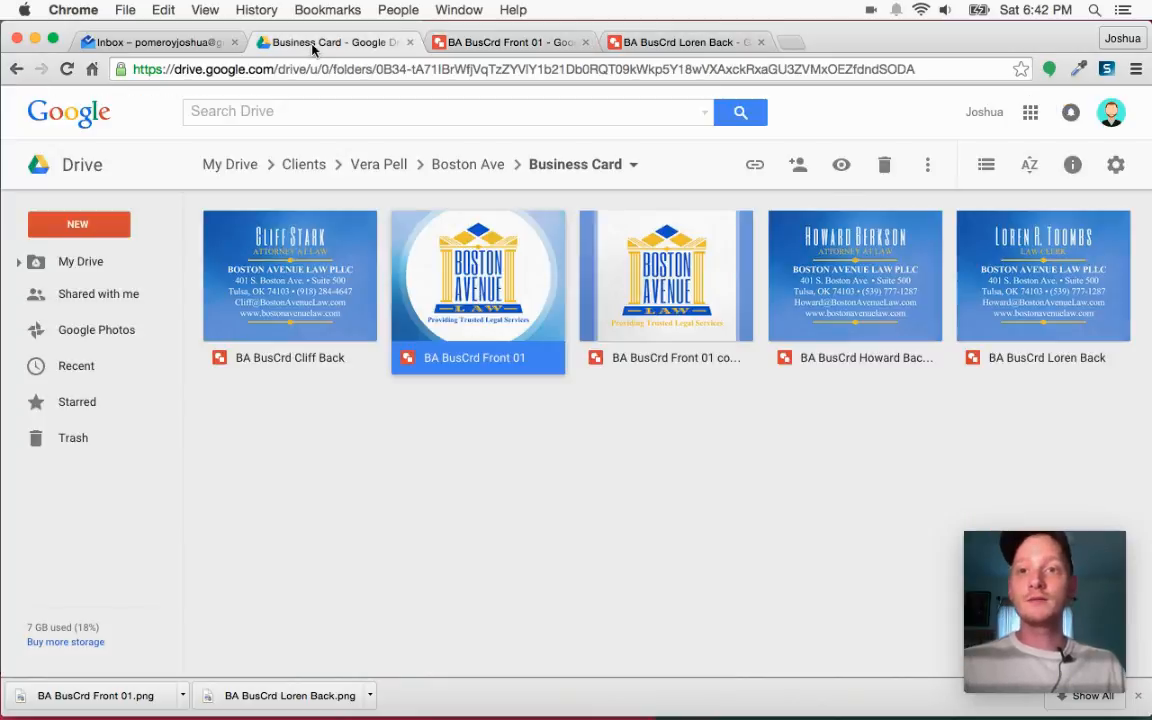
left_click(483, 40)
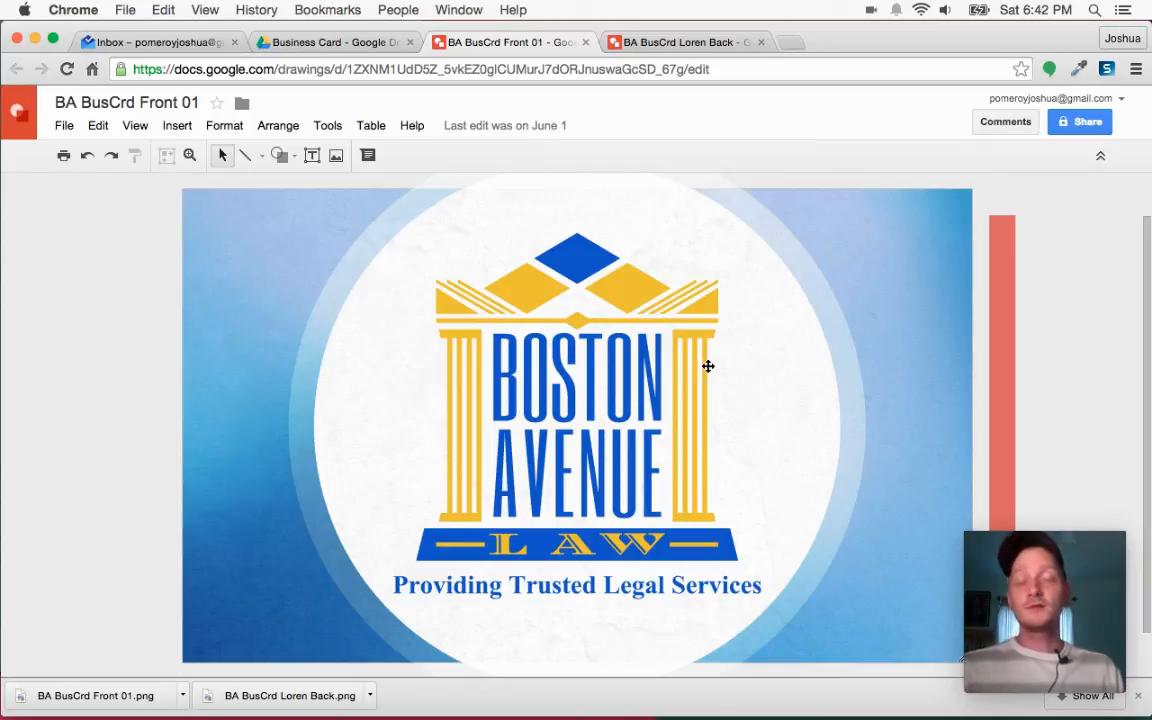
left_click(665, 41)
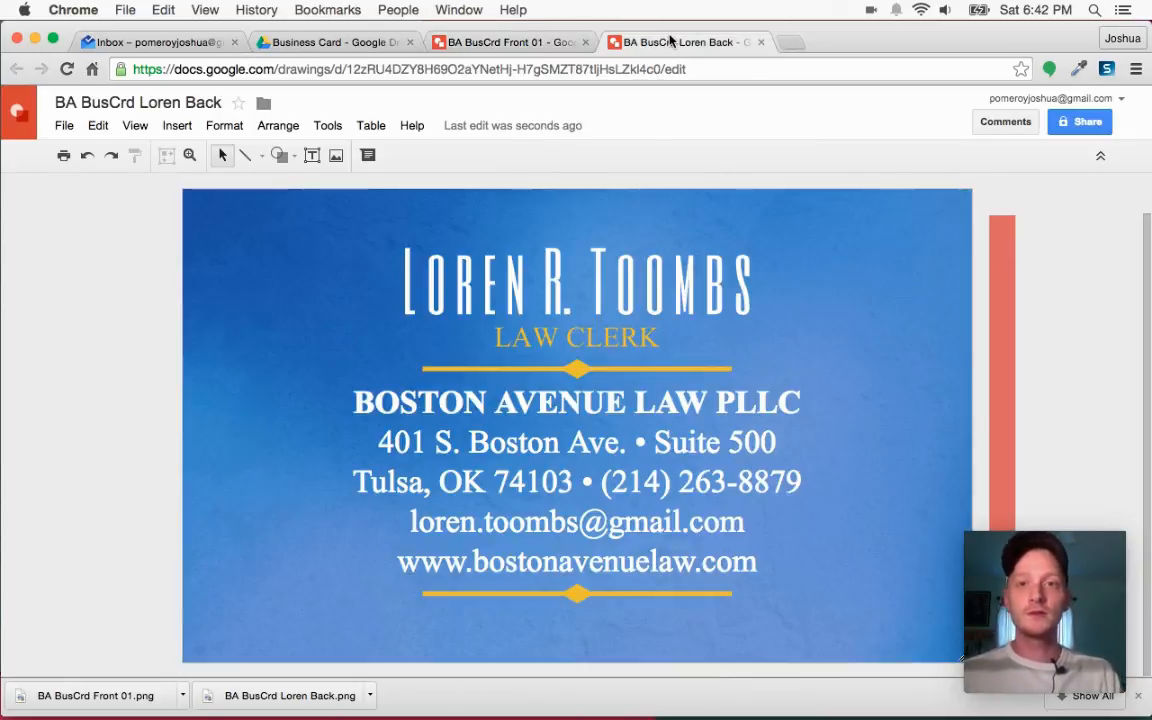
left_click(478, 41)
left_click(300, 41)
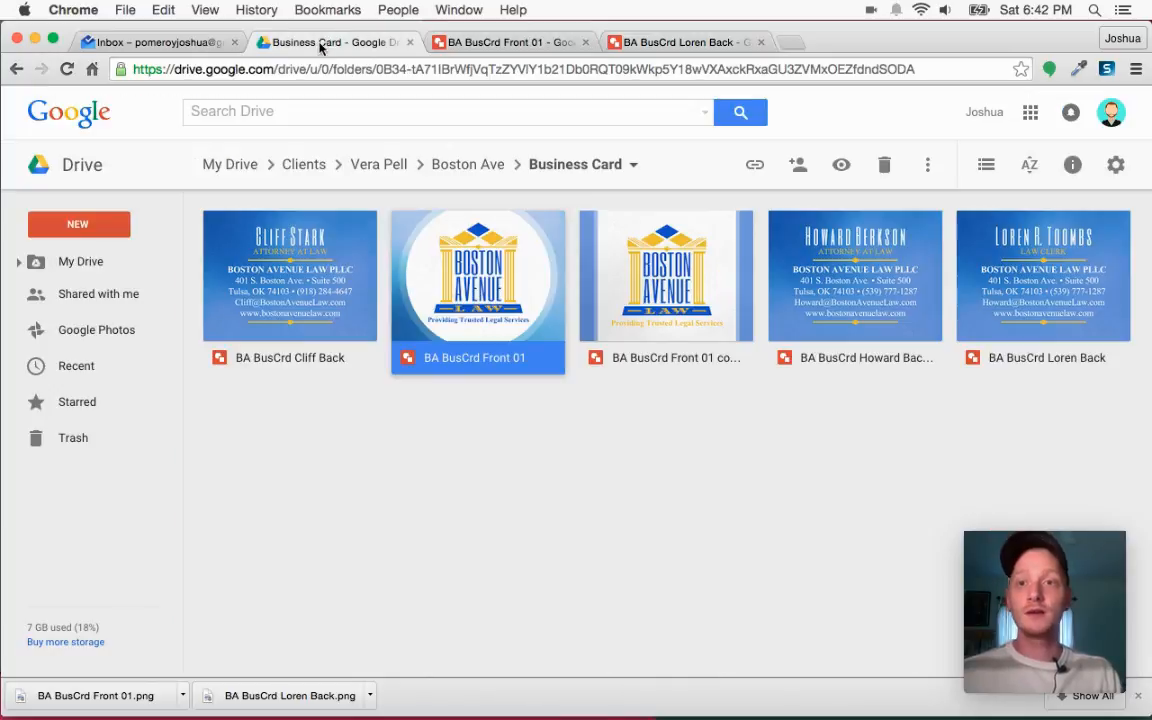
left_click(664, 440)
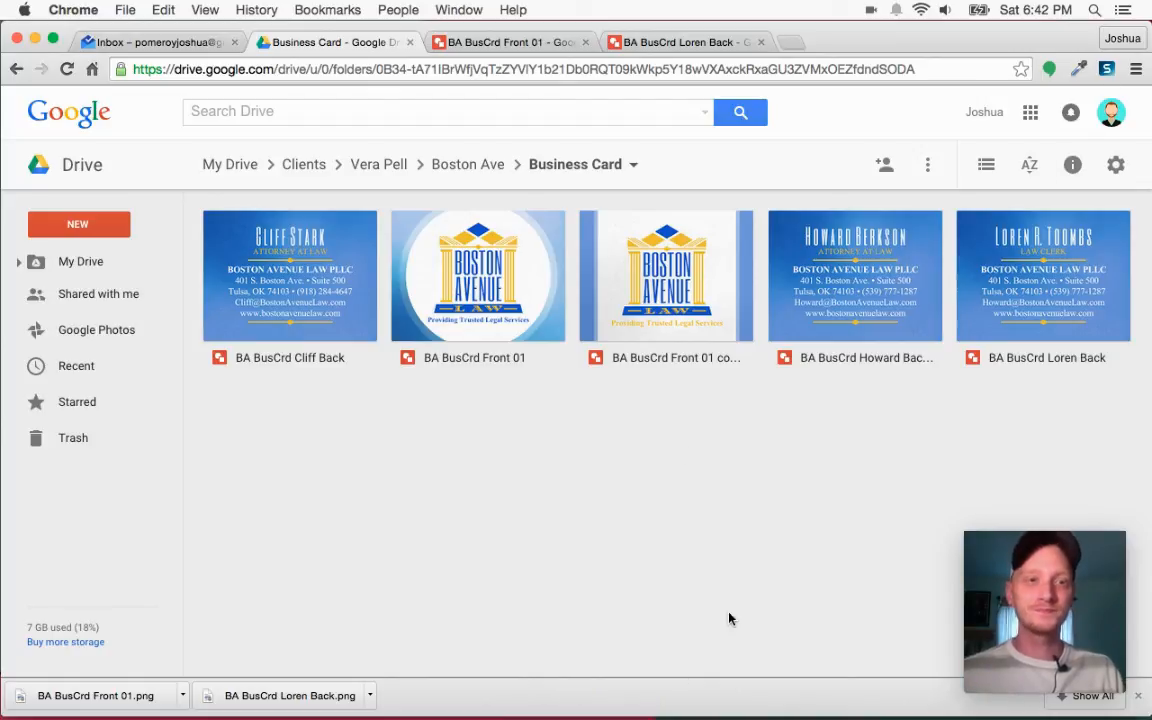
left_click(1108, 71)
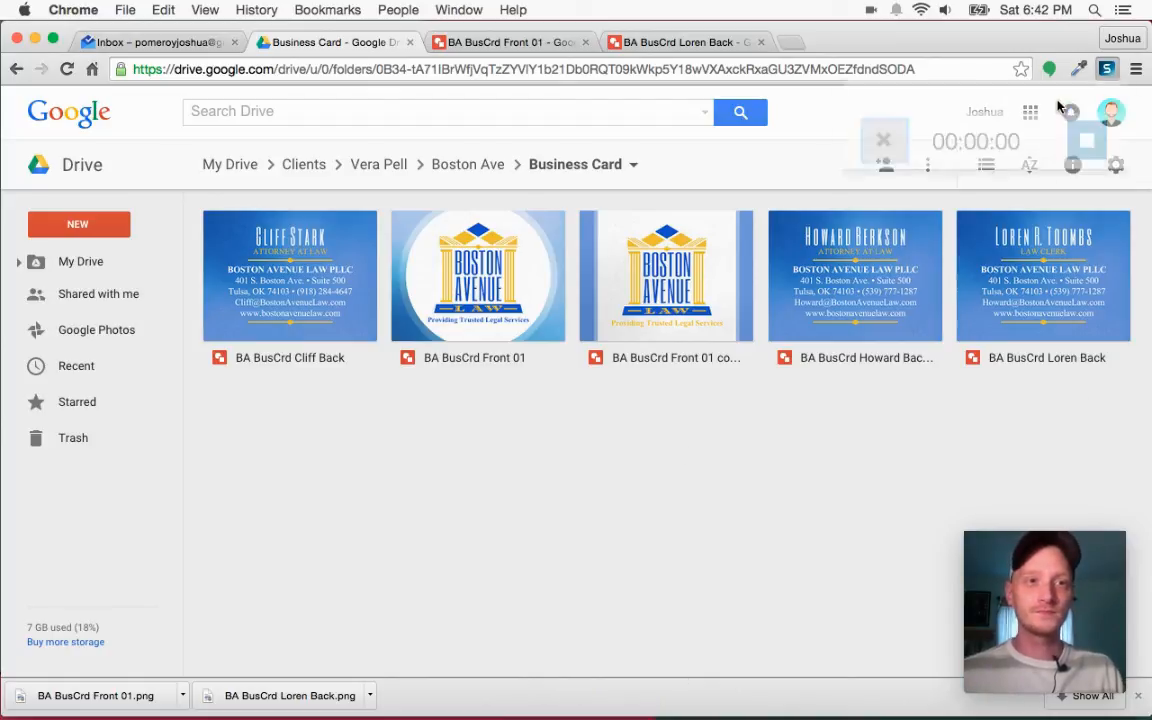